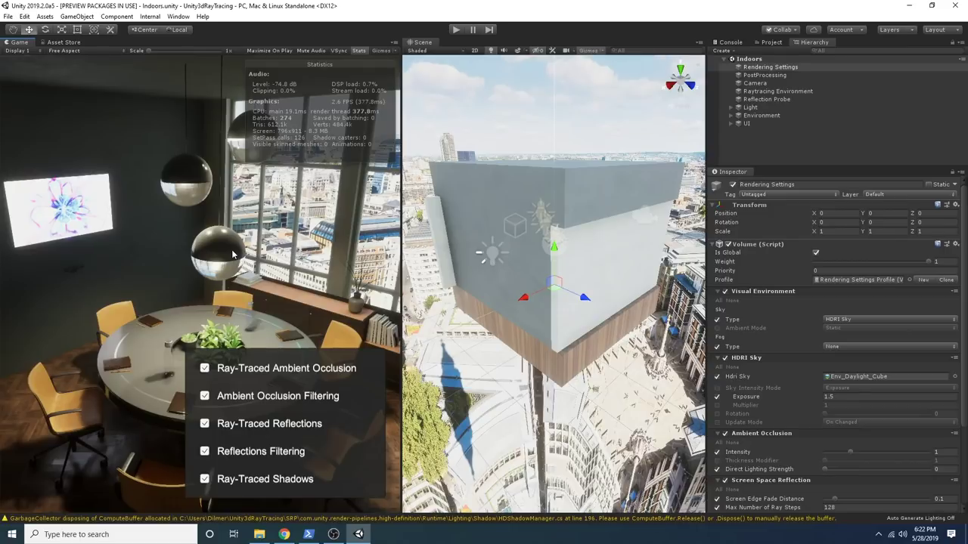
- Select the Rendering Settings object, review its Volume overrides, and open the Rendering Settings Profile asset
left_click(670, 172)
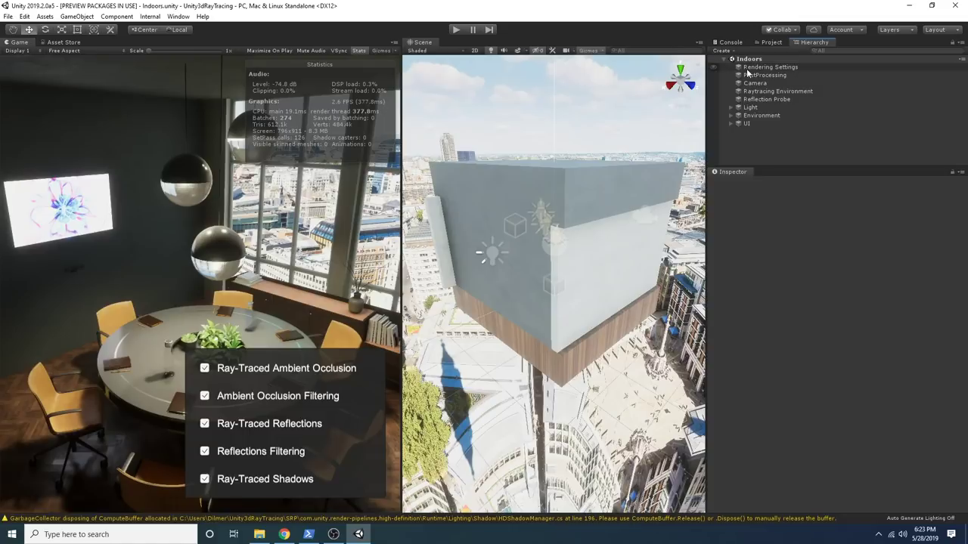
left_click(749, 68)
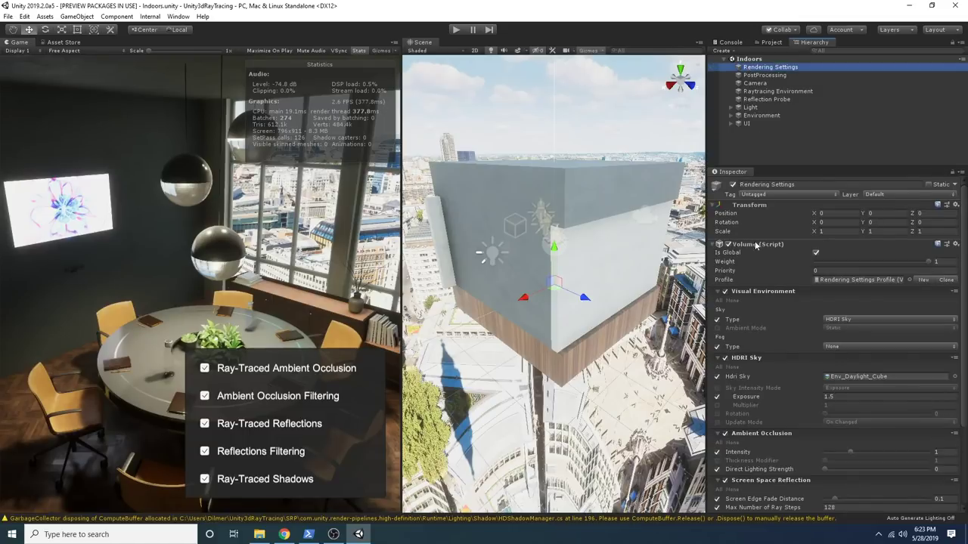
scroll(765, 232, "down", 3)
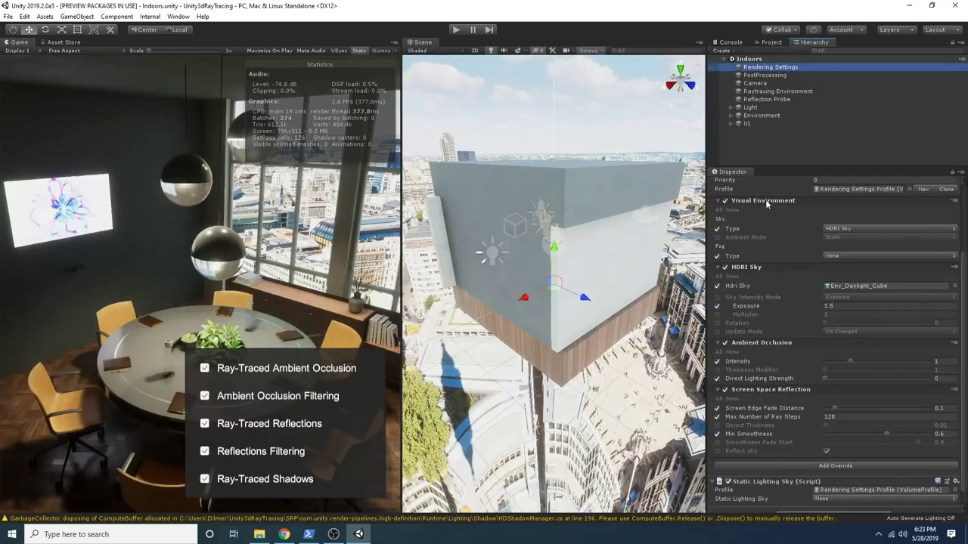
scroll(765, 199, "up", 3)
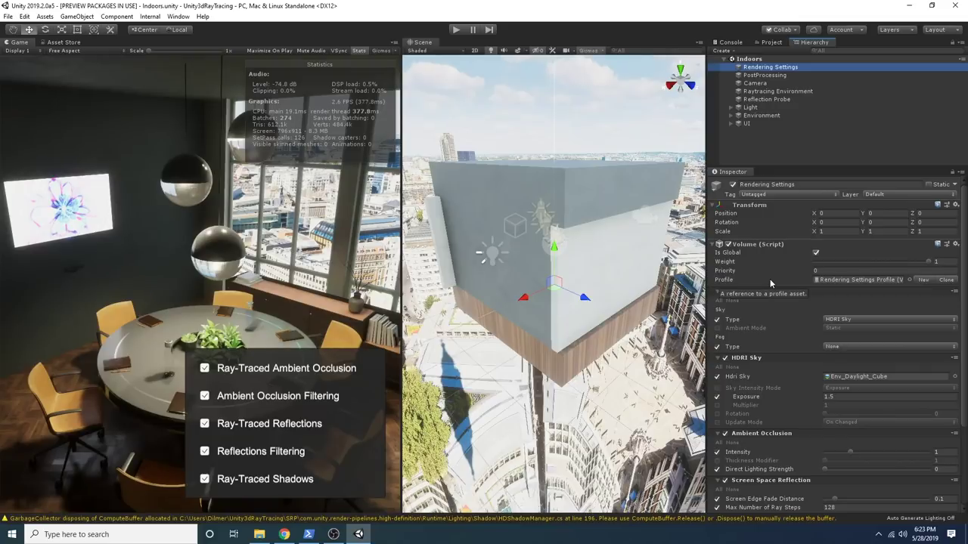
double_click(834, 278)
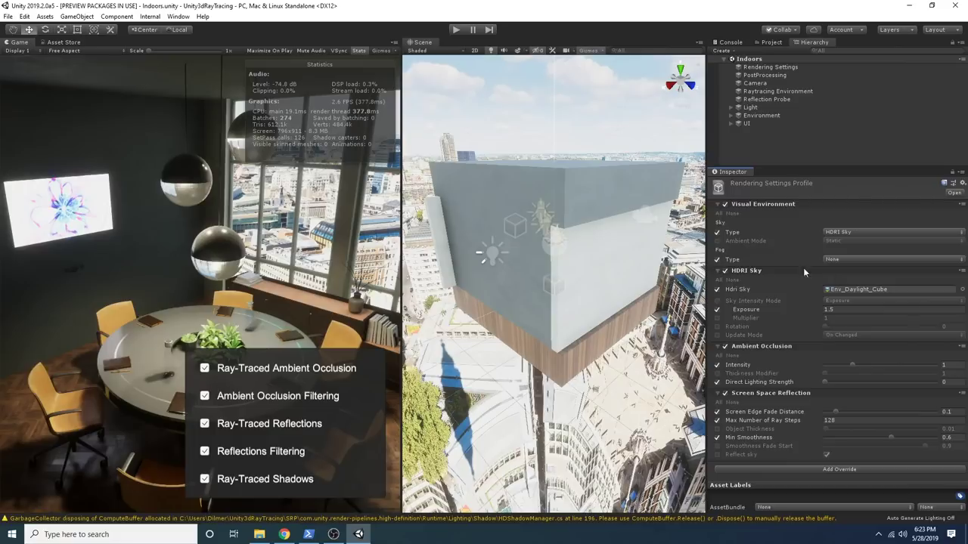
- Collapse the Visual Environment, HDRI Sky, Ambient Occlusion and Screen Space Reflection overrides in the profile
left_click(760, 204)
left_click(759, 213)
left_click(757, 222)
left_click(759, 232)
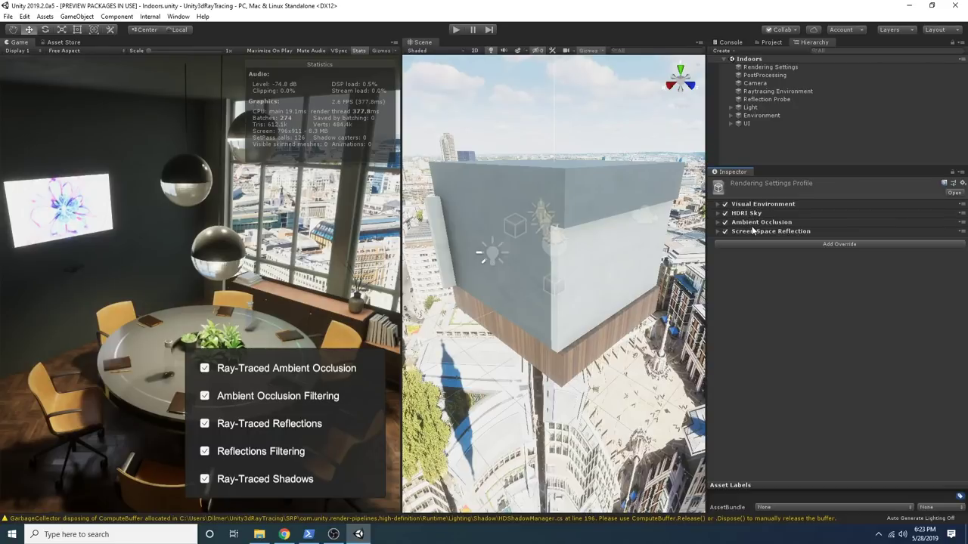
- Browse the Sky overrides available to add to the profile without adding one
left_click(768, 245)
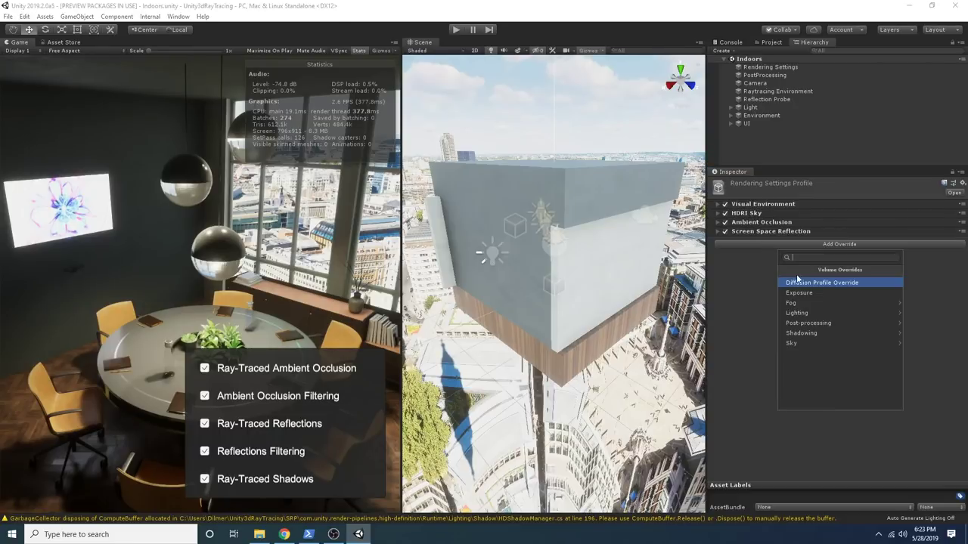
left_click(803, 345)
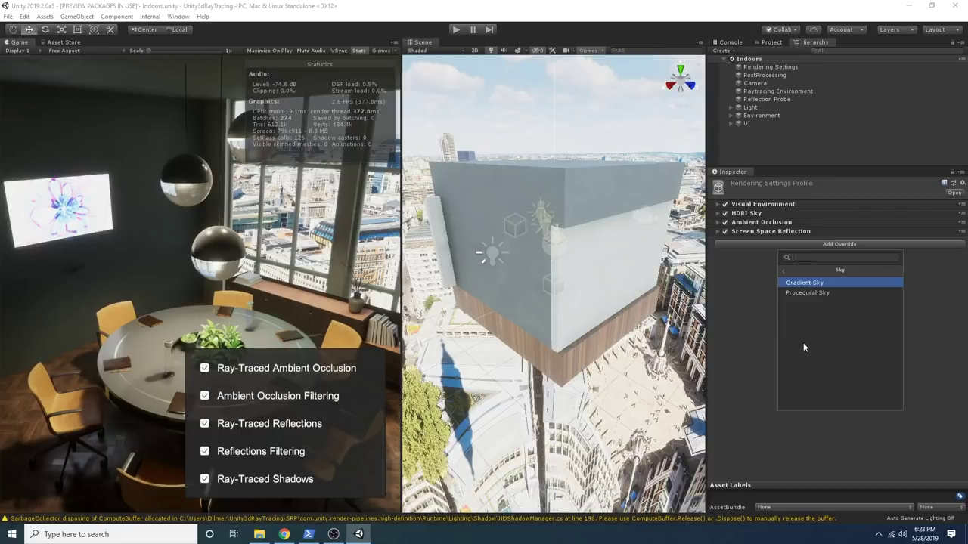
left_click(751, 302)
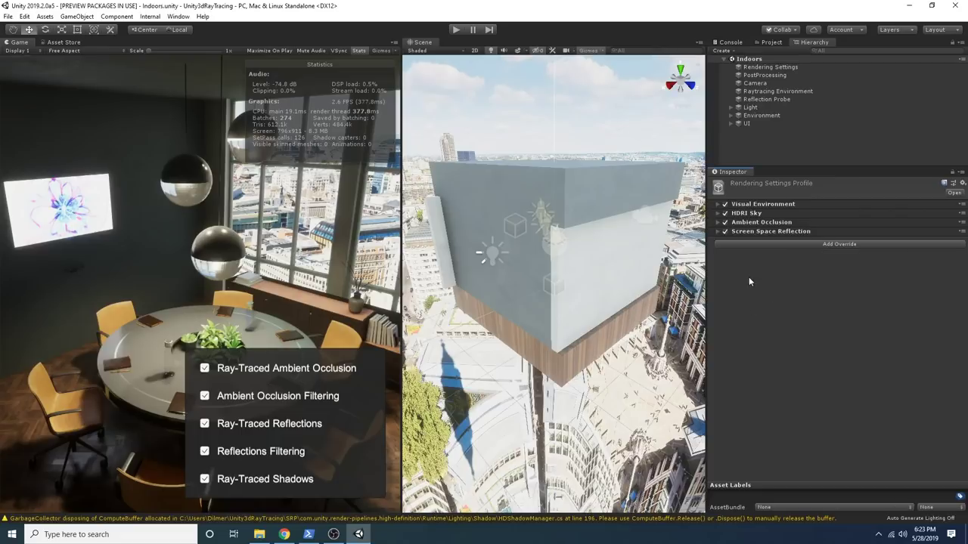
- Expand Visual Environment and disable its sky type override to compare the scene without the sky, and re-enable it
left_click(750, 206)
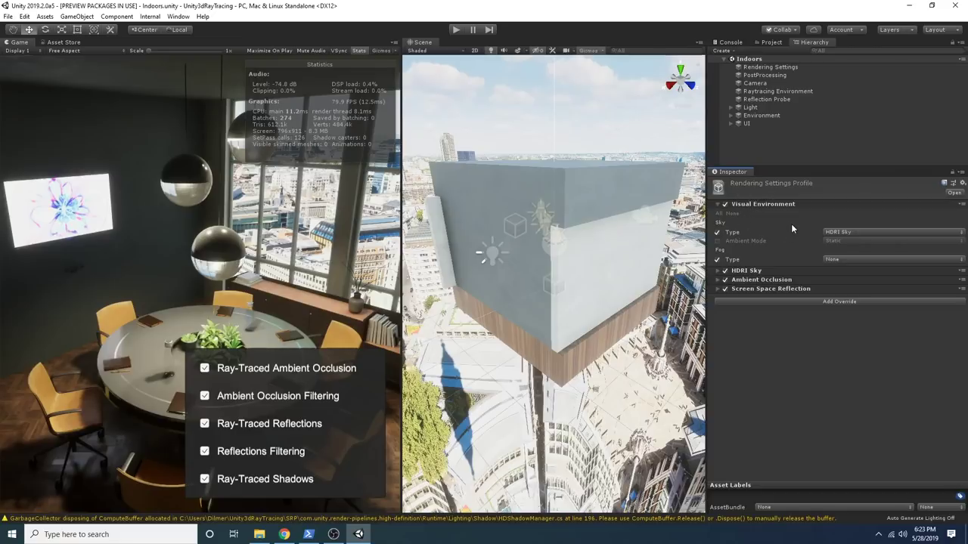
left_click(717, 232)
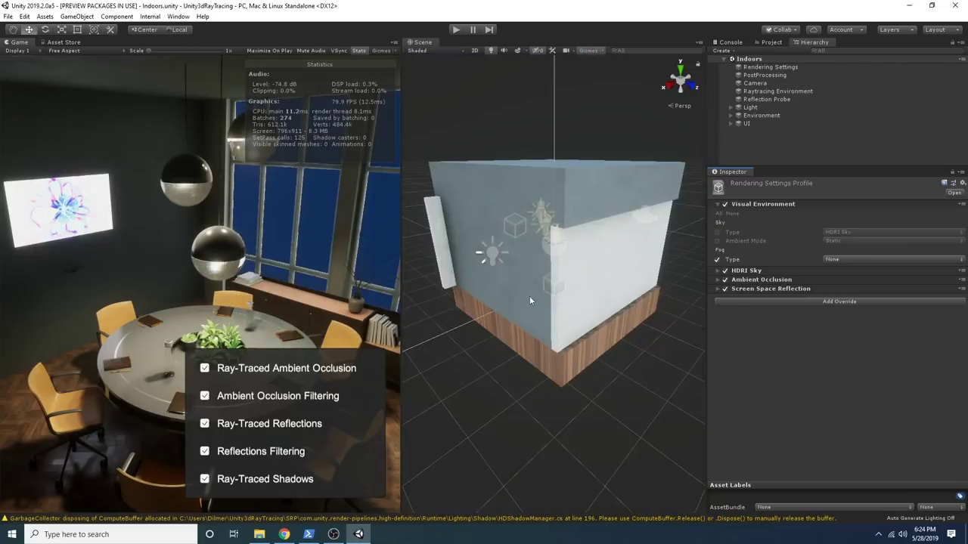
scroll(656, 292, "down", 5)
scroll(657, 289, "up", 3)
left_click(717, 232)
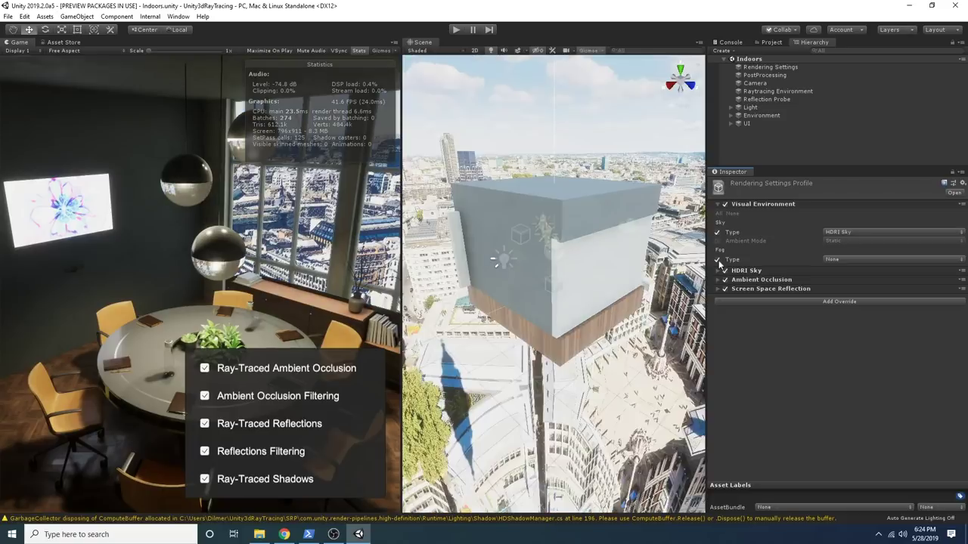
- Expand the HDRI Sky override and view its Env_Daylight_Cube texture in the image viewer, closing the viewer when done
left_click(746, 272)
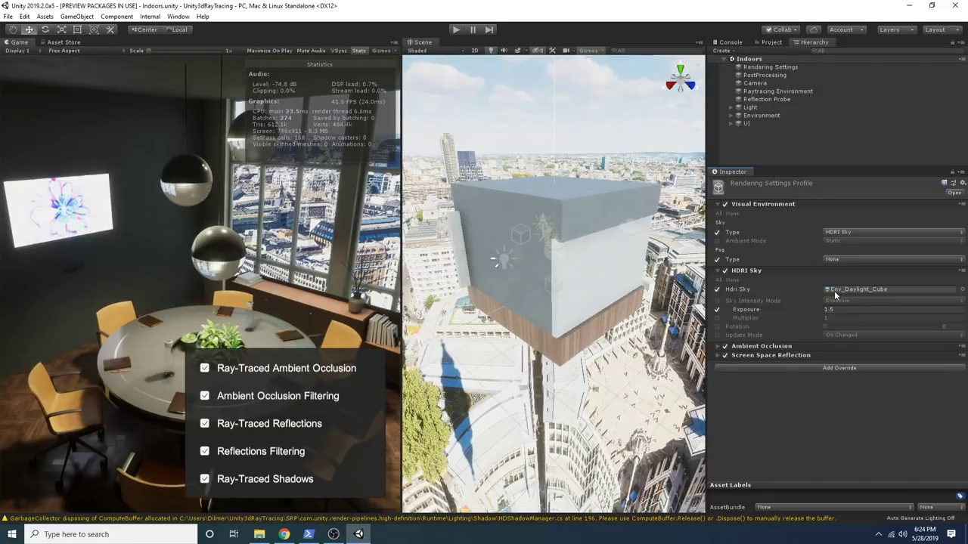
double_click(847, 290)
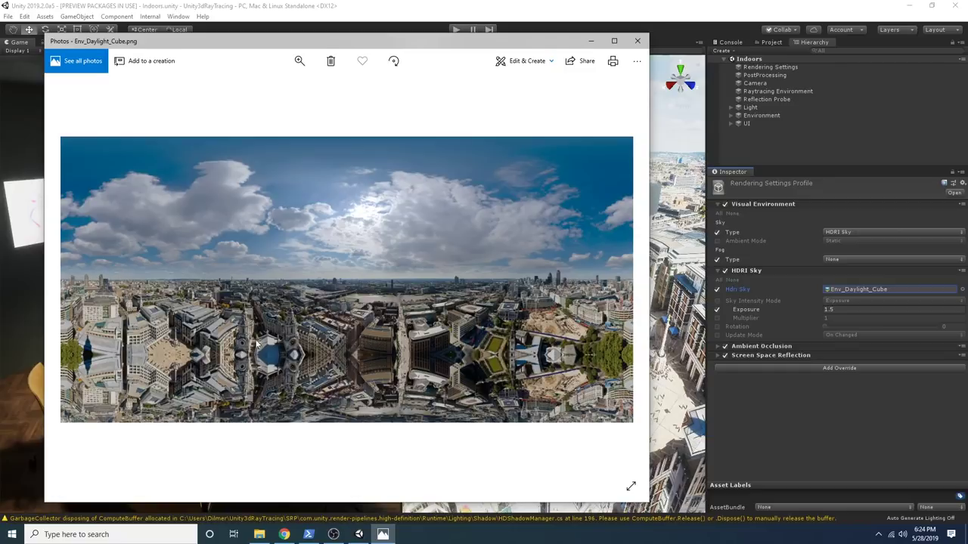
left_click_drag(359, 44, 468, 42)
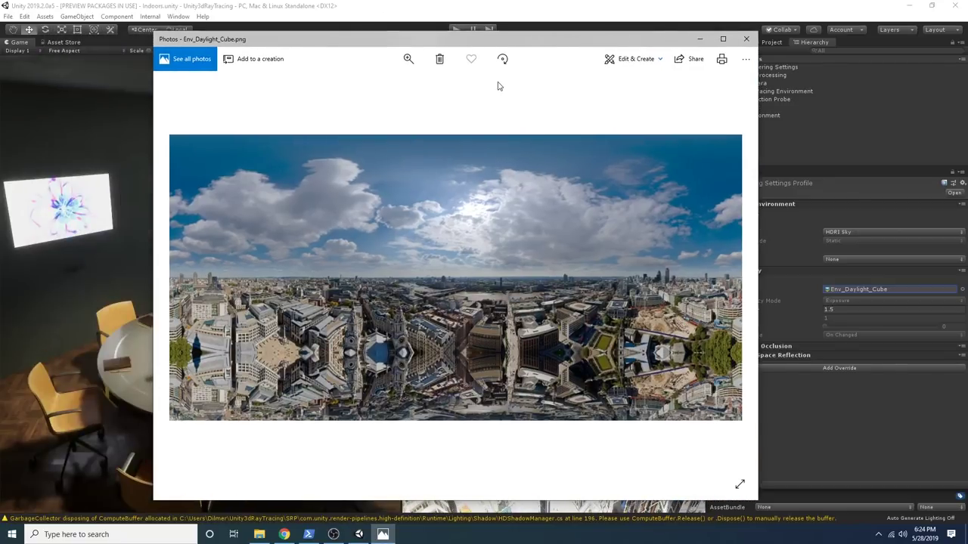
left_click(746, 38)
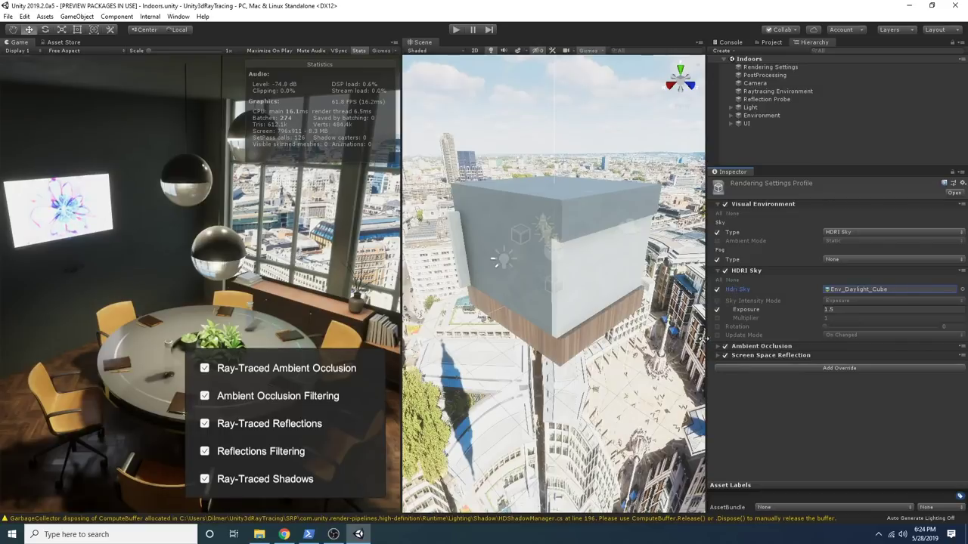
- Try lowering the HDRI Sky exposure to about -0.17 and undo the change
left_click_drag(751, 313, 729, 310)
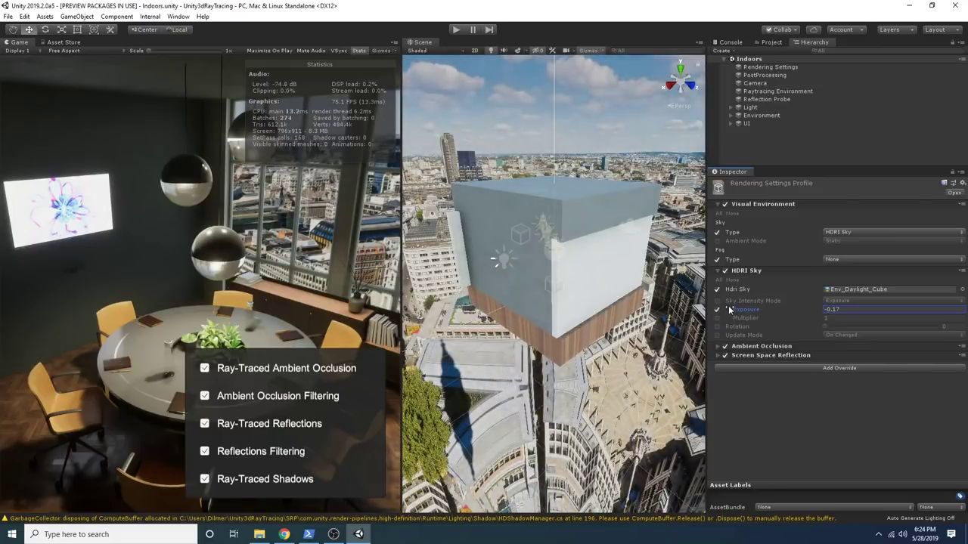
key("ctrl+z")
- In play mode with a wider Game view, set the HDRI Sky exposure to 0.16 and enable its Multiplier override at 1
left_click(454, 33)
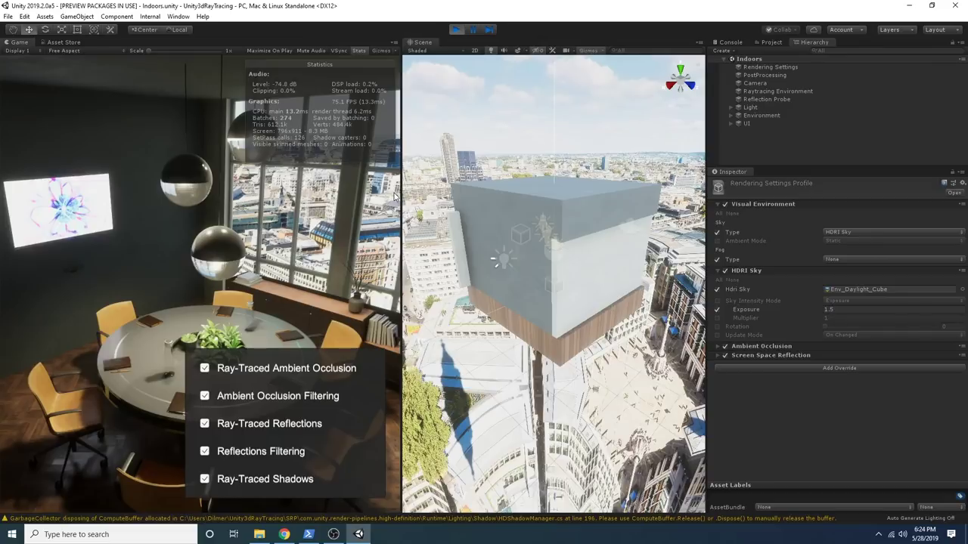
left_click_drag(402, 191, 449, 183)
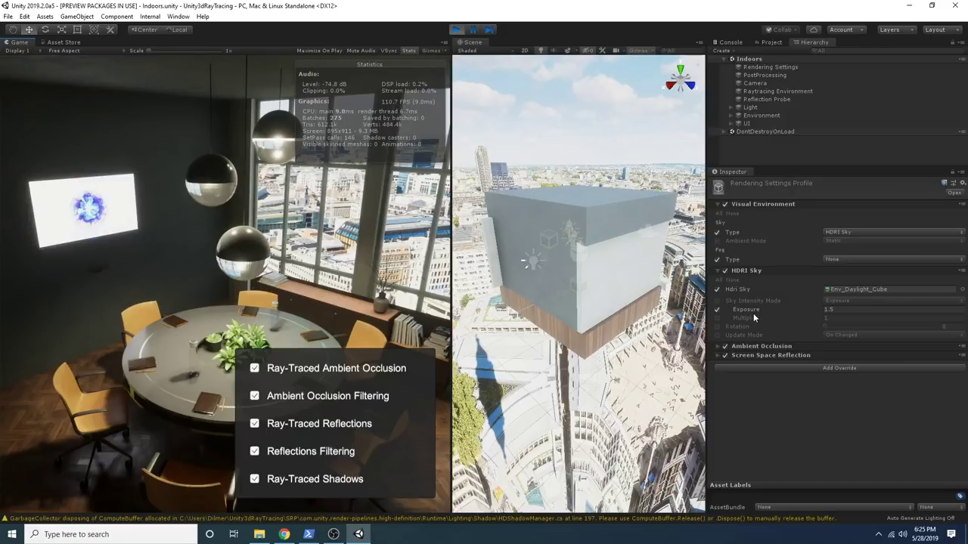
left_click_drag(753, 313, 729, 311)
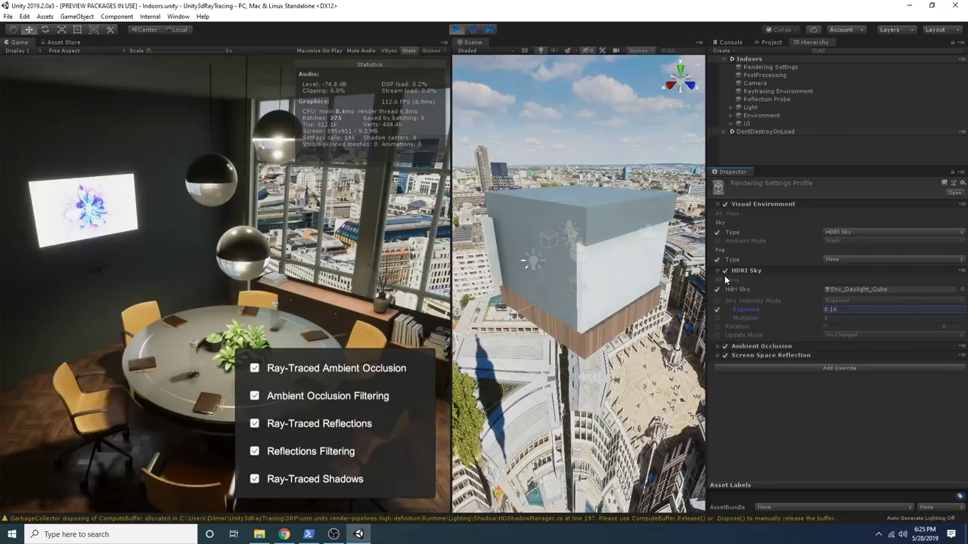
left_click(717, 318)
mouse_move(743, 318)
left_mouse_down()
mouse_move(776, 321)
mouse_move(732, 323)
mouse_move(743, 325)
left_mouse_up()
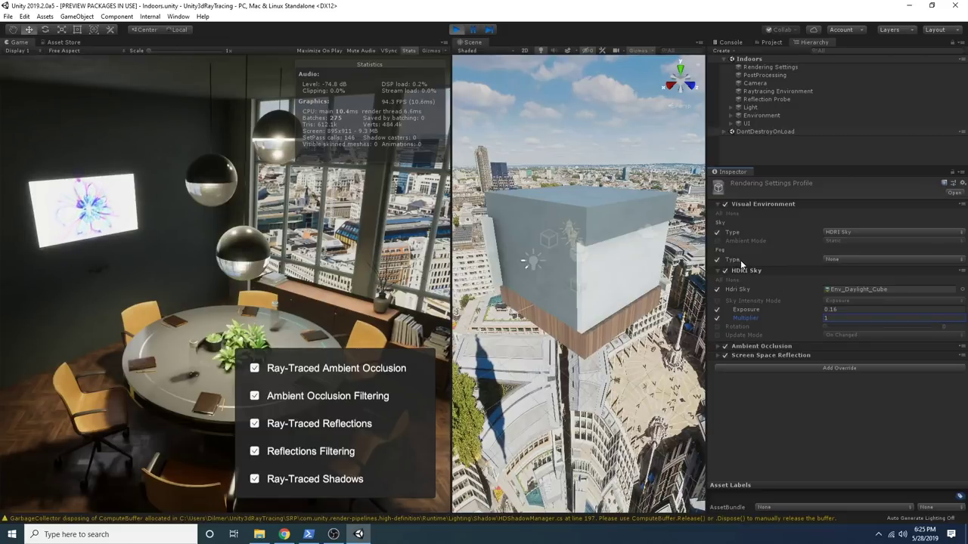
- Try Linear Fog as the fog type in Visual Environment and look over the other fog options
left_click(843, 258)
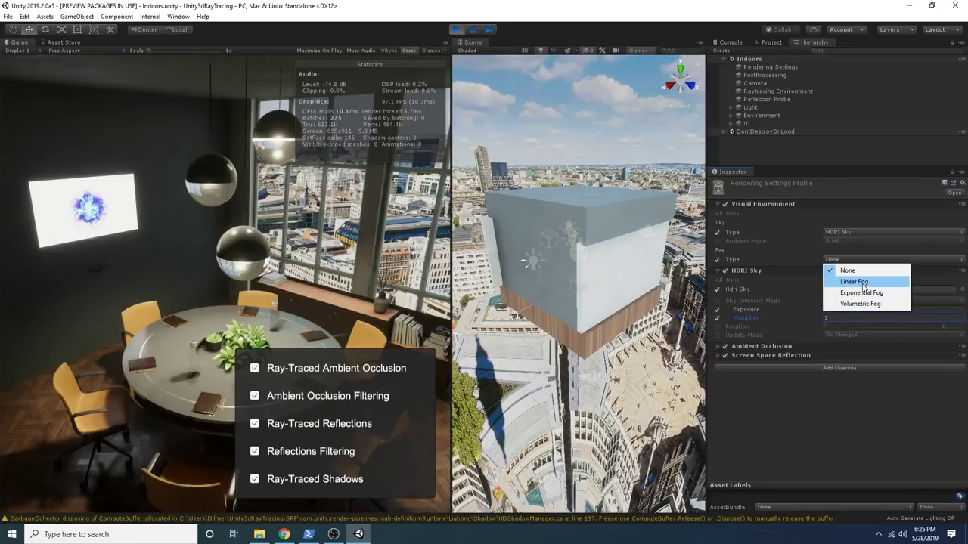
left_click(862, 284)
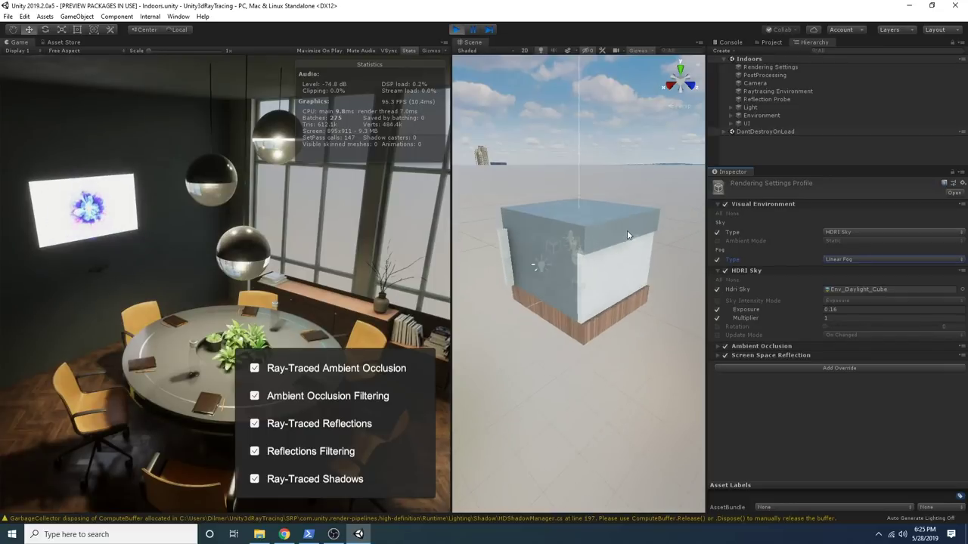
left_click(865, 258)
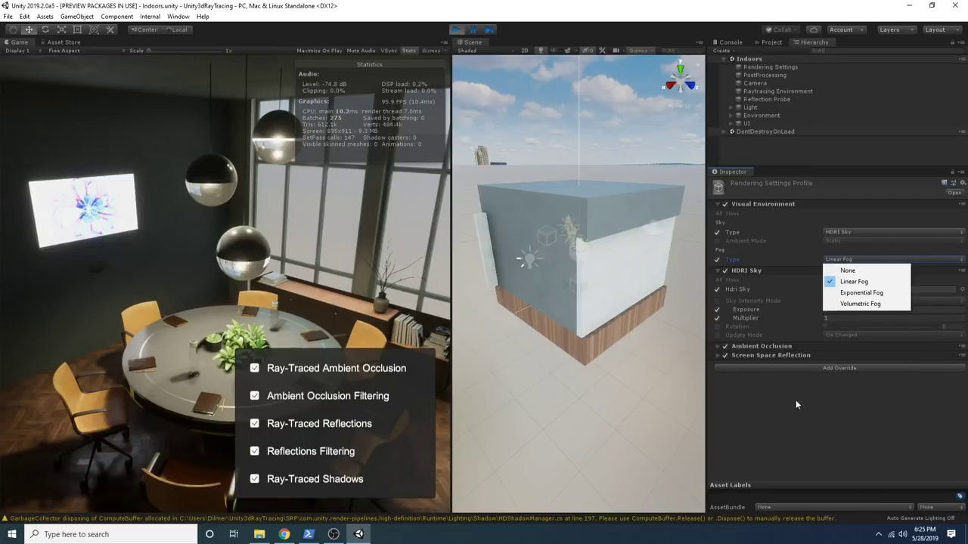
left_click(764, 375)
- Add a Volumetric Fog override to the profile and set the Visual Environment fog type to Volumetric Fog
left_click(770, 368)
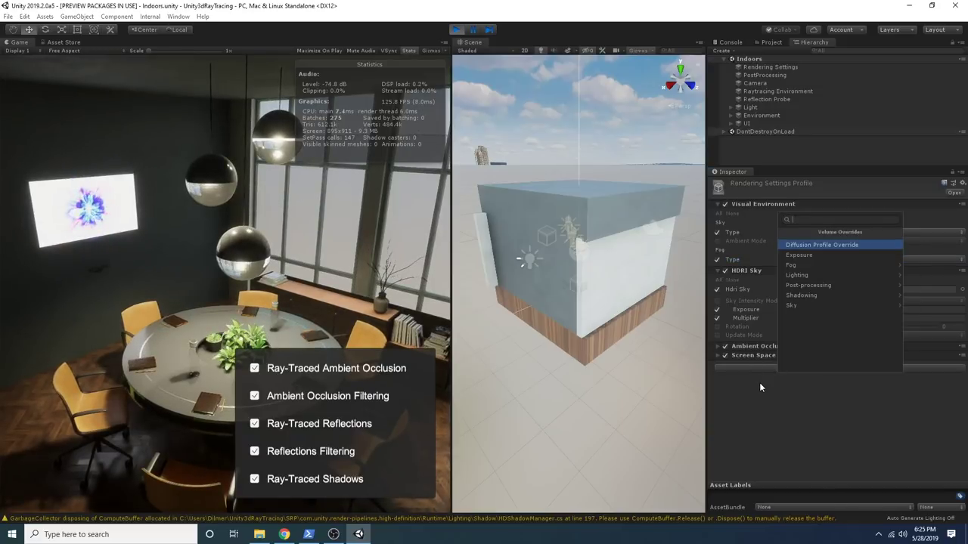
left_click(804, 265)
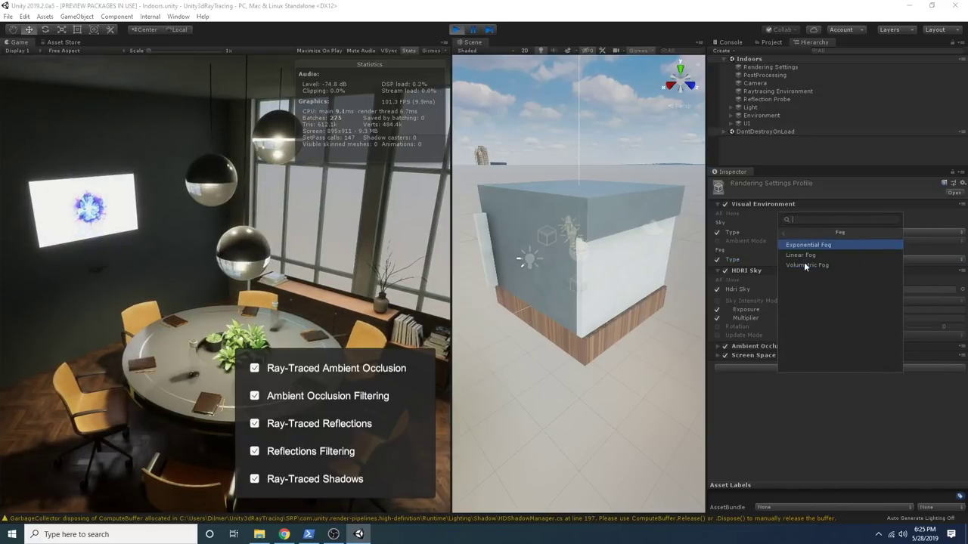
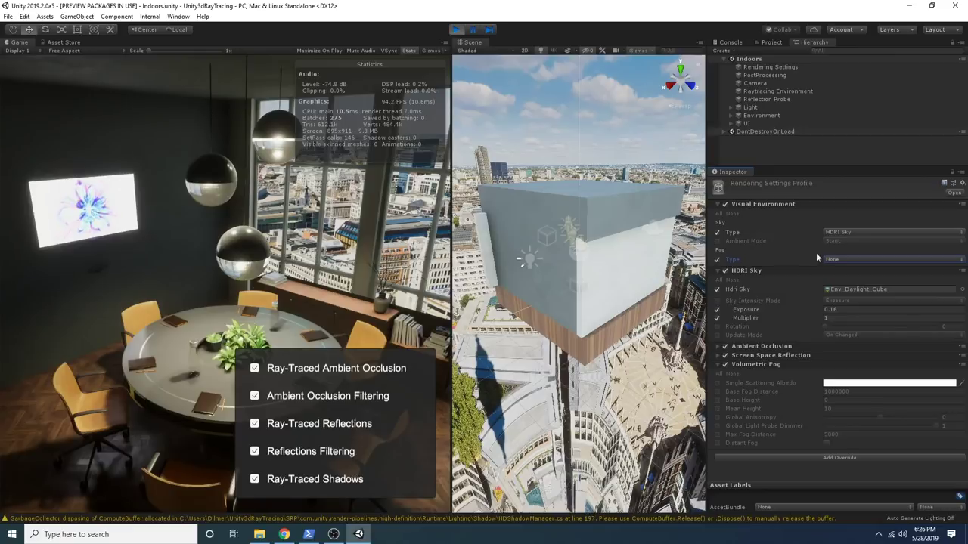
left_click(836, 259)
left_click(844, 304)
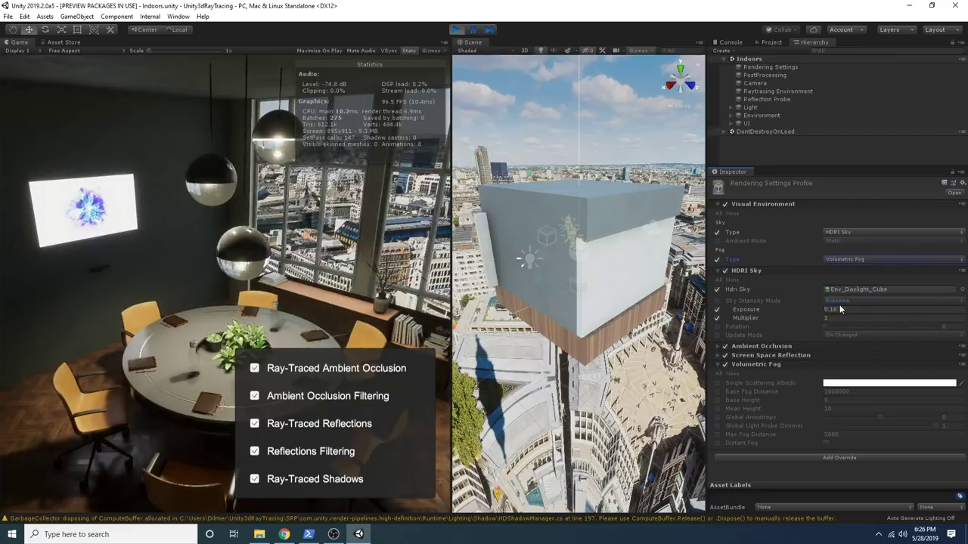
- Restart play mode and enable the Volumetric Fog overrides for Single Scattering Albedo, Mean Height and Base Height, setting Base Height to 3.9
left_click(455, 28)
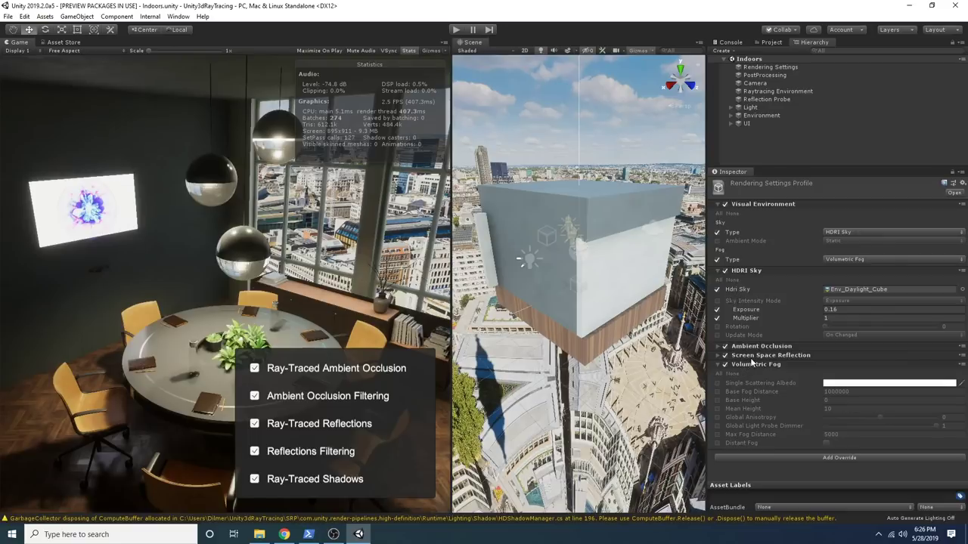
left_click(457, 30)
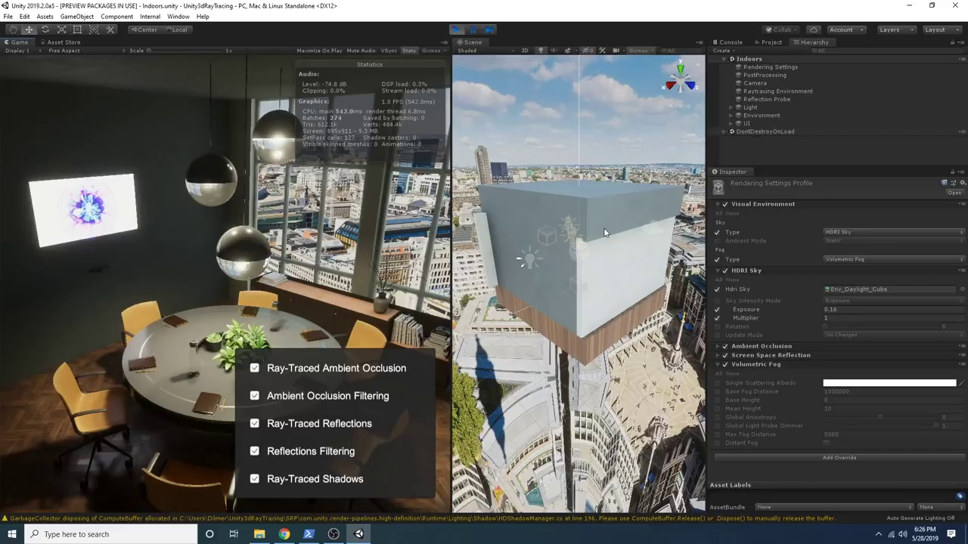
left_click(717, 383)
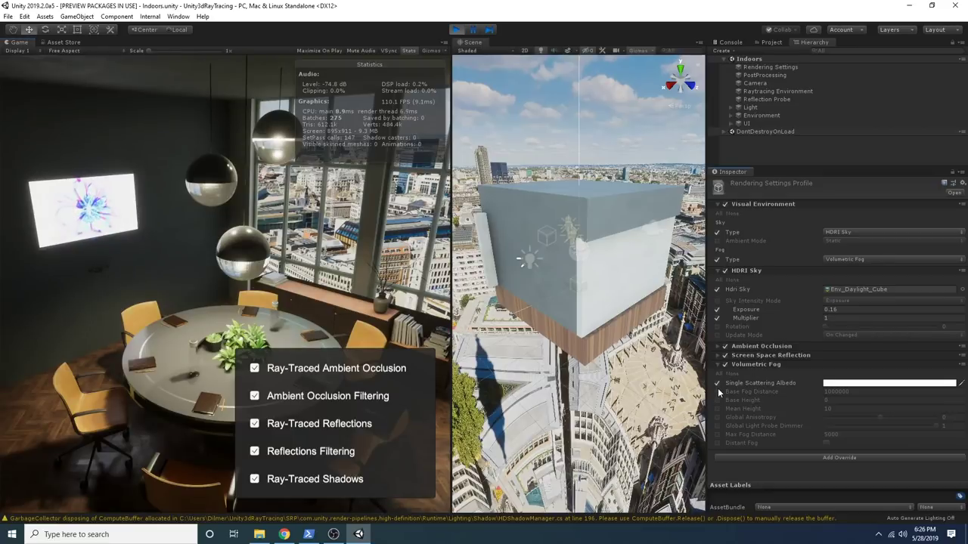
left_click(716, 400)
left_click(717, 408)
left_click_drag(731, 403, 787, 398)
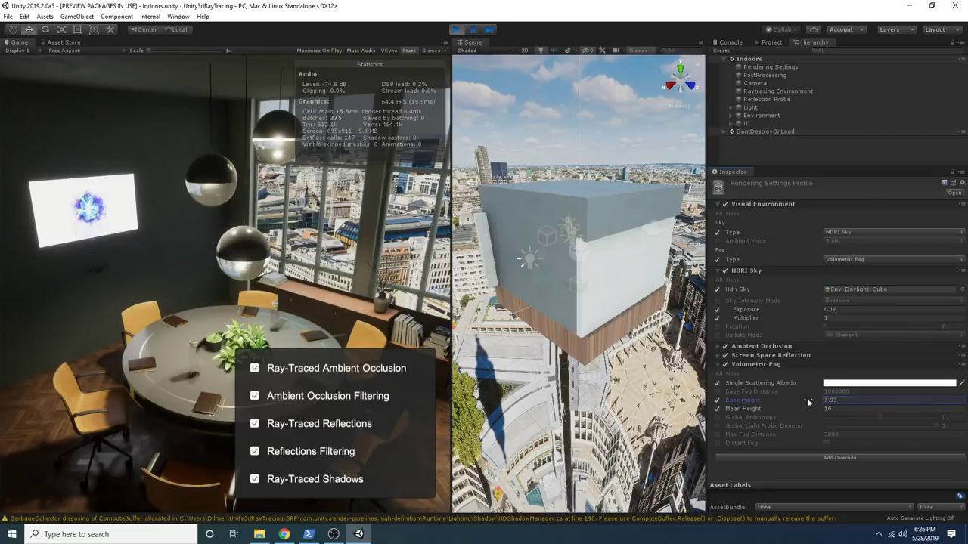
- Override the Volumetric Fog's Max Fog Distance with 10 and turn on Distant Fog
left_click(717, 434)
left_click(843, 433)
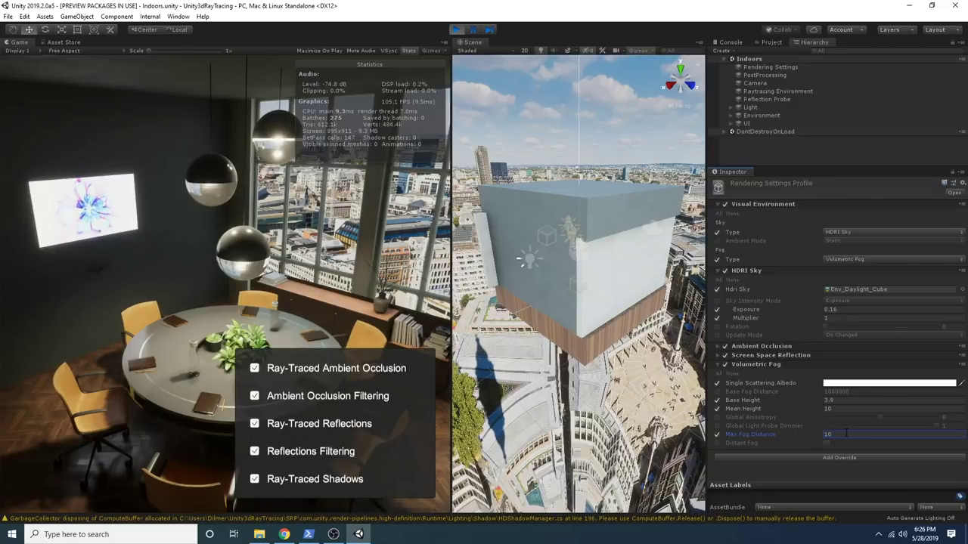
left_click(717, 443)
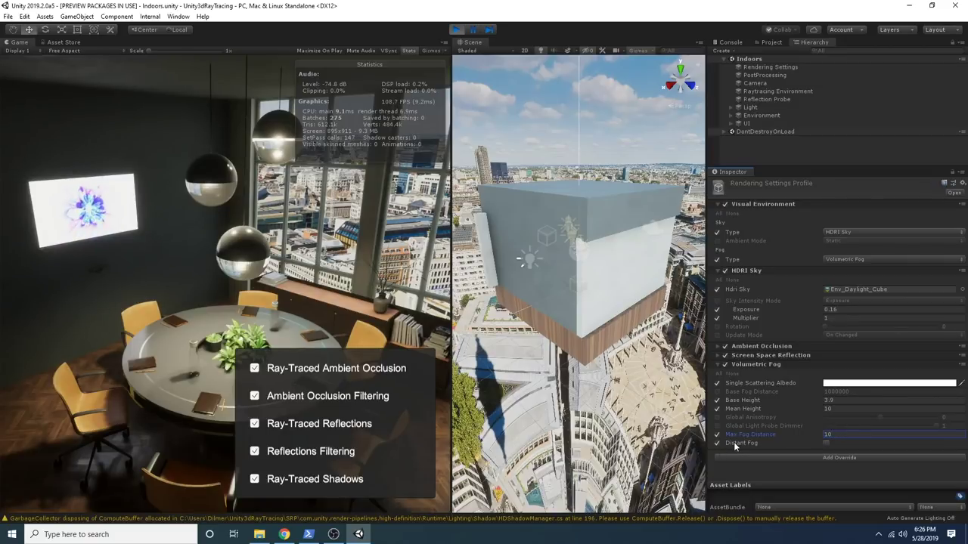
left_click(826, 444)
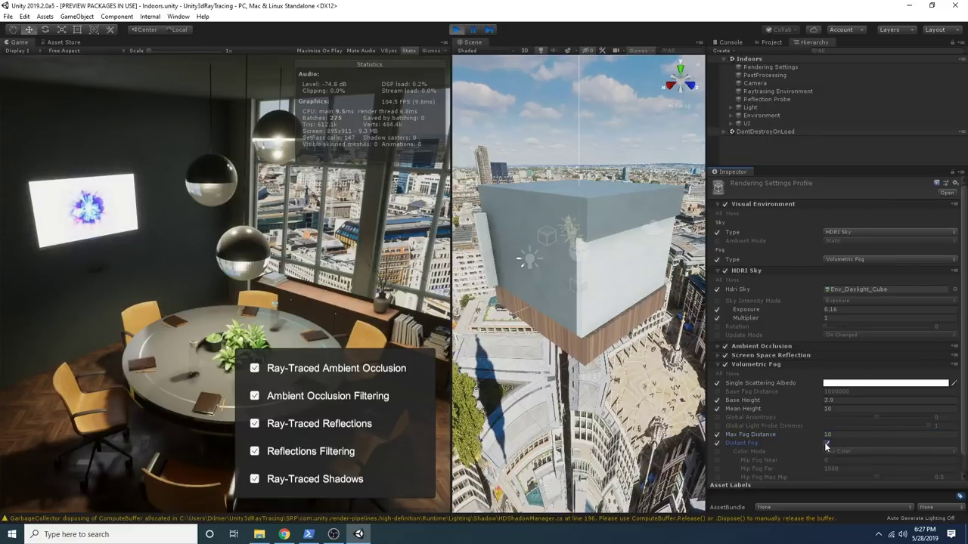
- Set the Volumetric Fog's Base Height to 4.78 and override its Base Fog Distance, trying 140 and 10 before entering 1.76
scroll(805, 442, "down", 1)
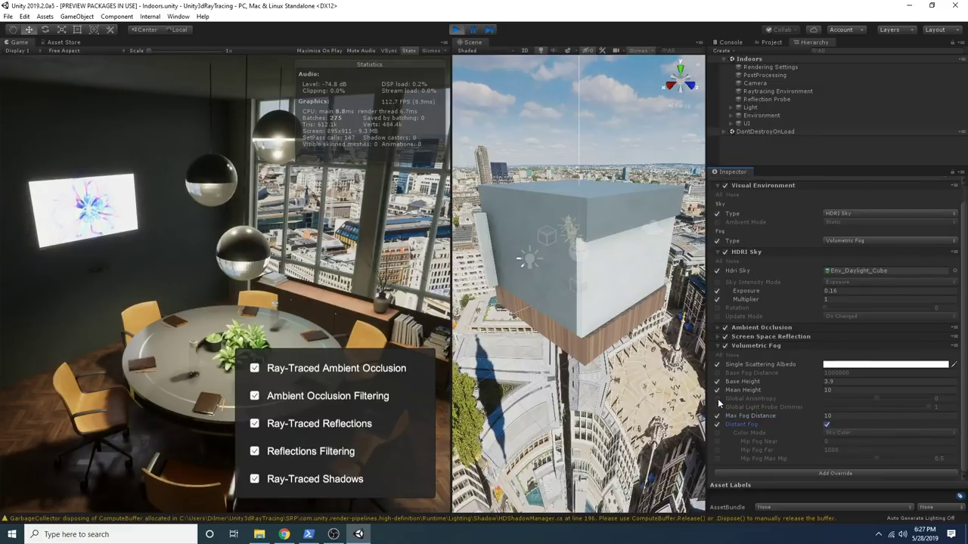
left_click_drag(762, 382, 776, 381)
left_click(720, 373)
left_click(836, 373)
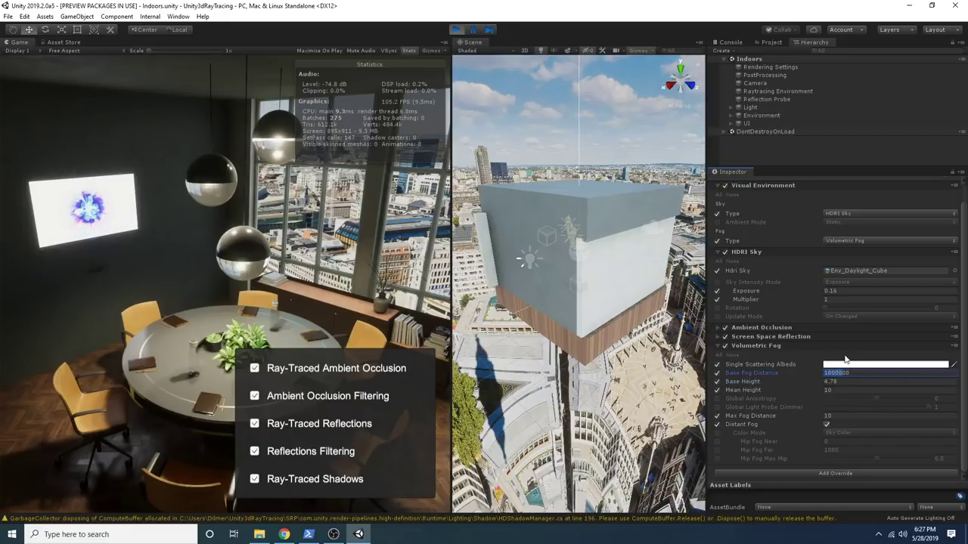
type("140")
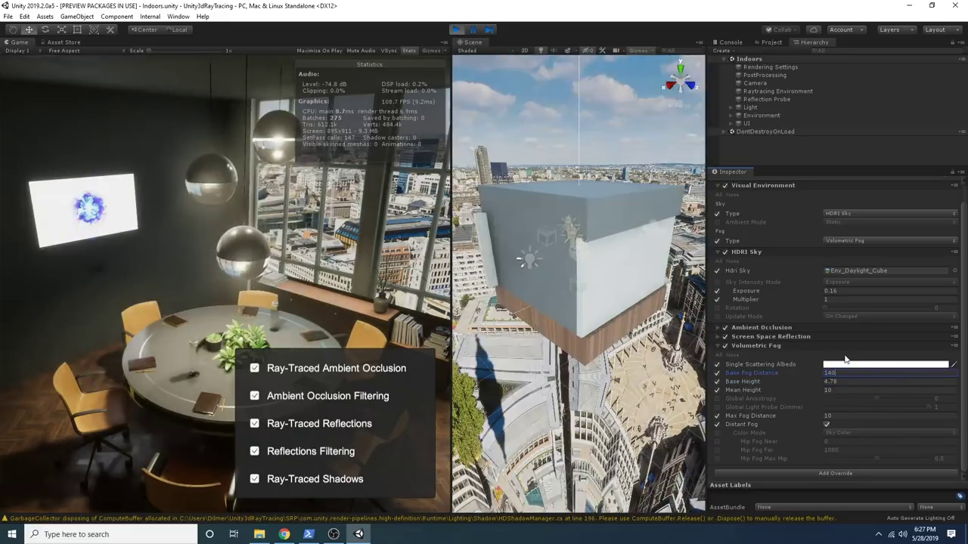
key("BackSpace")
key("BackSpace")
type("0")
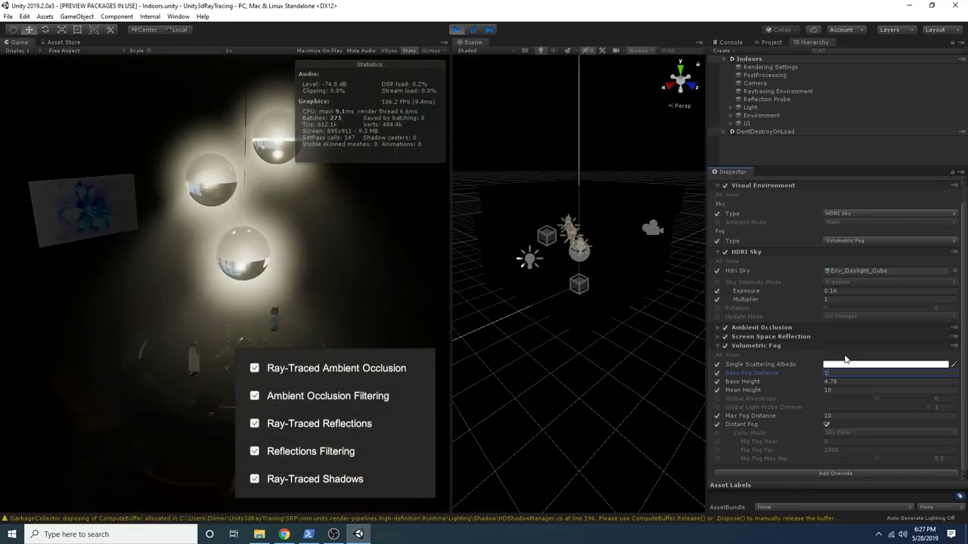
key("BackSpace")
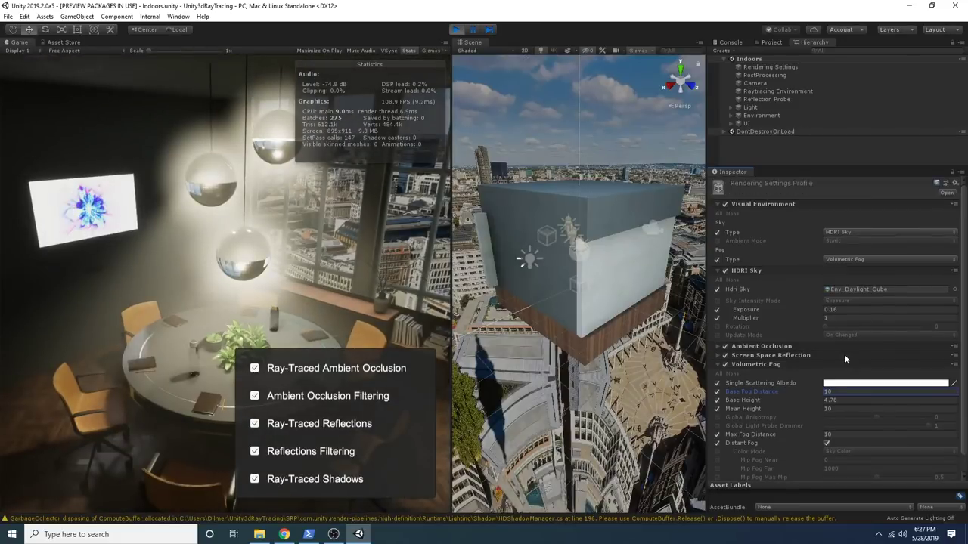
type(".76")
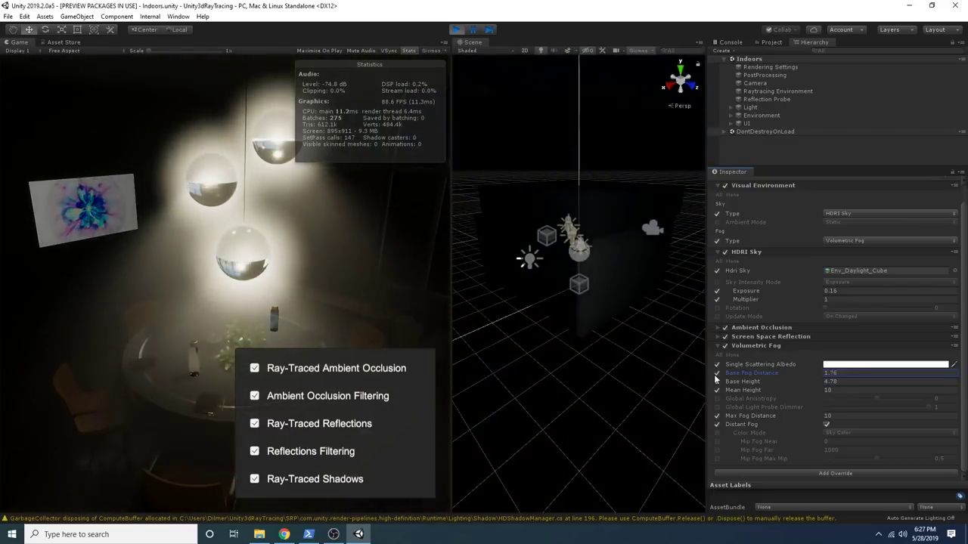
- Widen the Game view and set the Volumetric Fog's Base Fog Distance to 21.17, Base Height to -3.86 and Mean Height to 9.36
left_click_drag(715, 379, 760, 369)
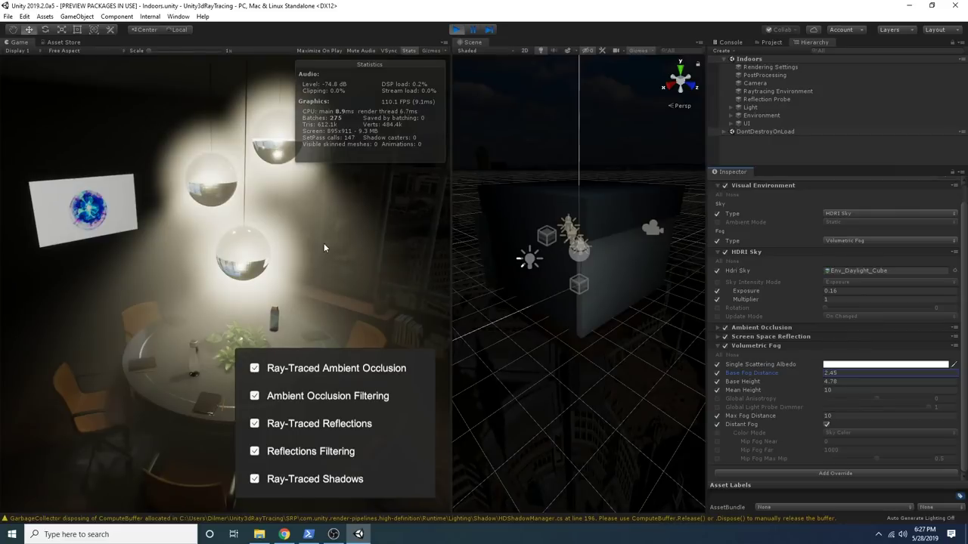
left_click_drag(450, 297, 478, 298)
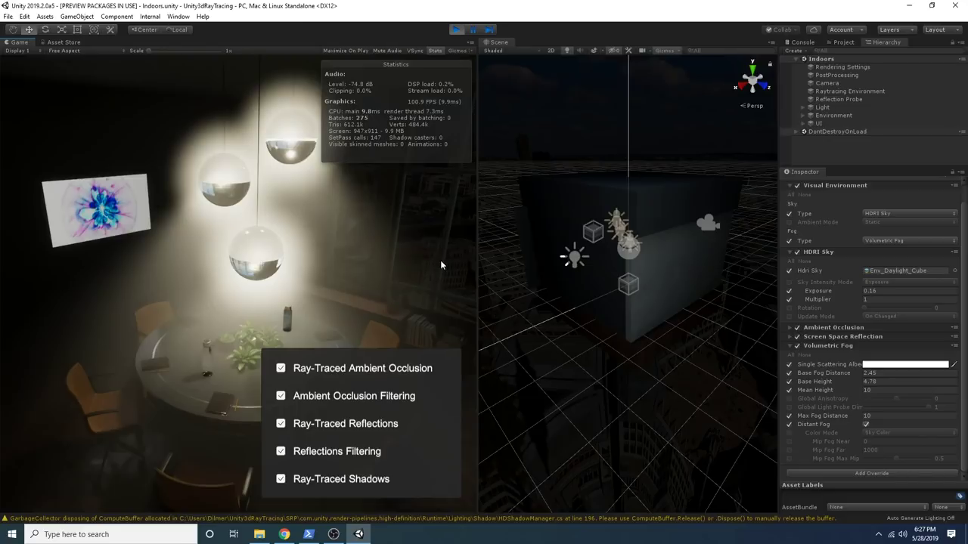
left_click(789, 373)
left_click_drag(820, 374, 909, 370)
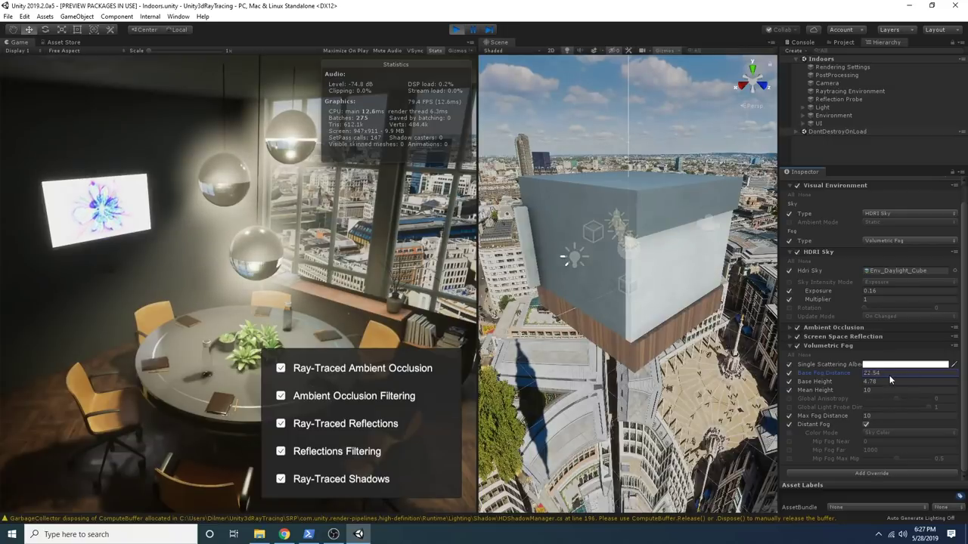
left_click_drag(888, 375, 843, 377)
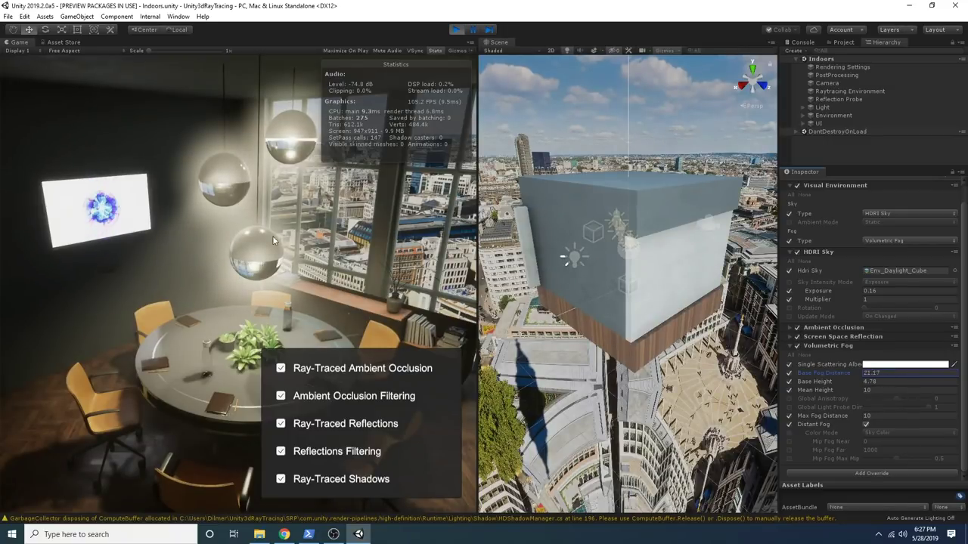
left_click_drag(824, 381, 809, 418)
left_click(809, 417)
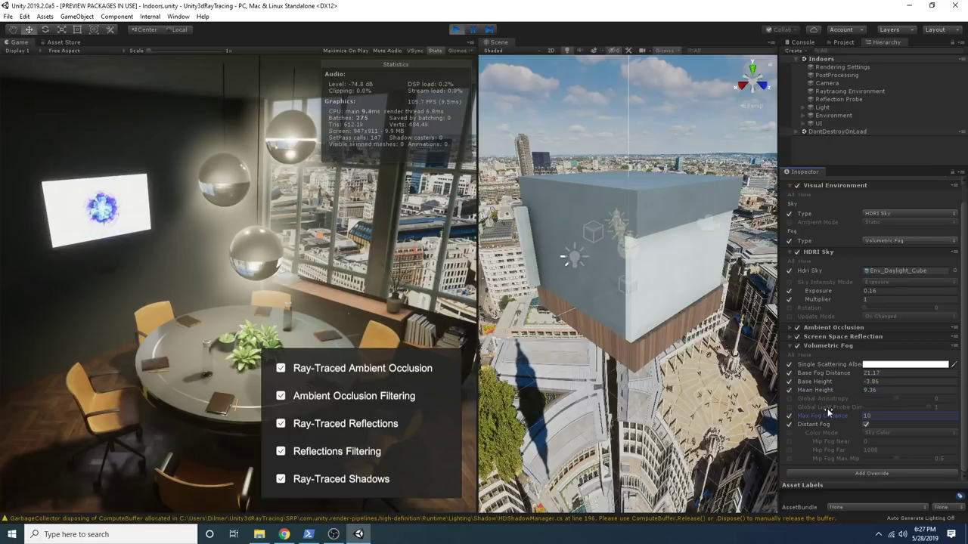
- Try a yellow Single Scattering Albedo (F1FF00) for the fog with a Base Fog Distance of about 64
left_click(871, 366)
left_click_drag(490, 206, 531, 197)
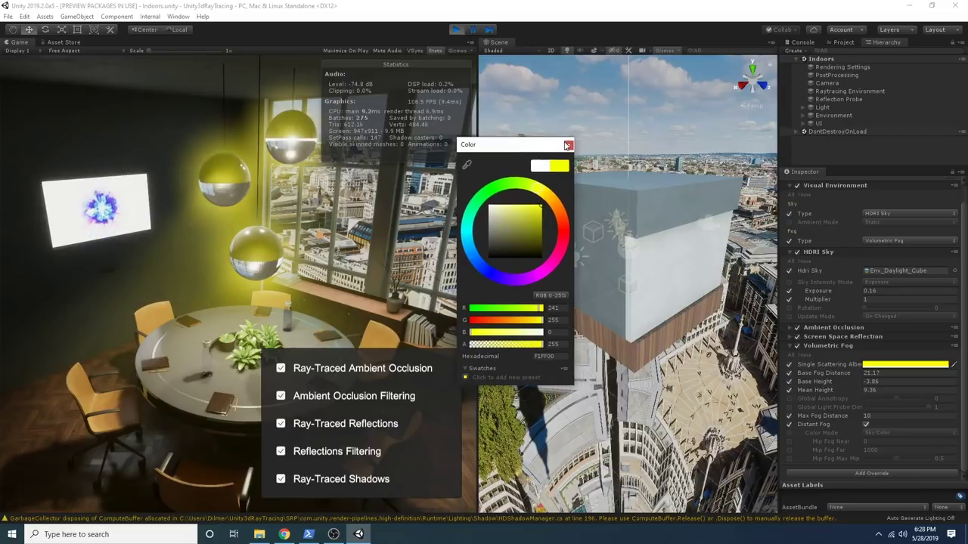
left_click(564, 144)
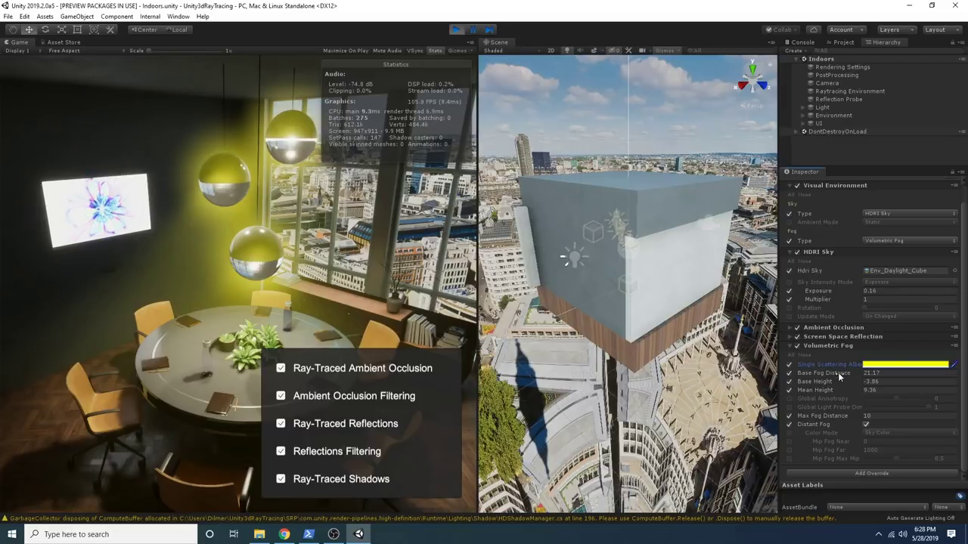
left_click_drag(838, 374, 108, 360)
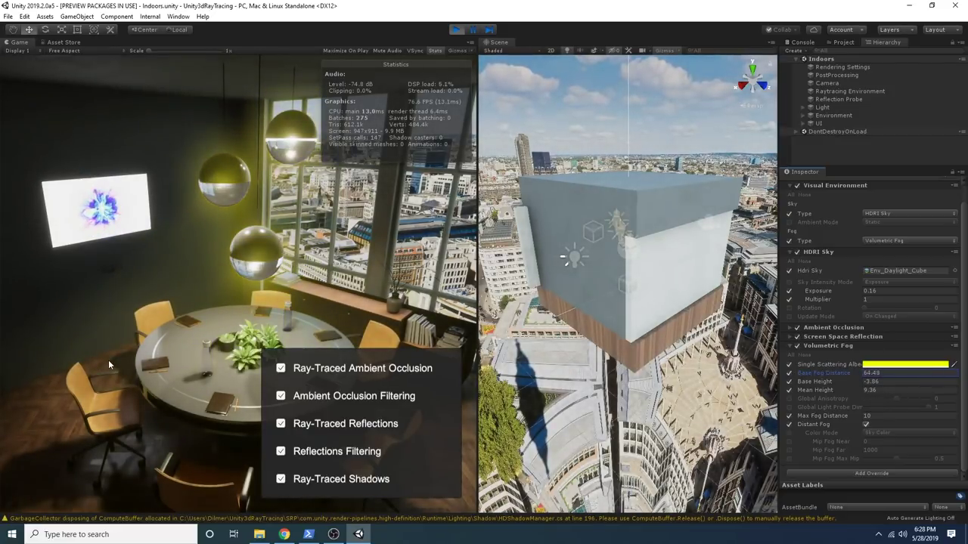
- Set the fog's Single Scattering Albedo to white (FFFFFF) and Base Fog Distance to 10.2, checking the look at different Game view widths
left_click(910, 366)
left_click_drag(484, 227, 457, 174)
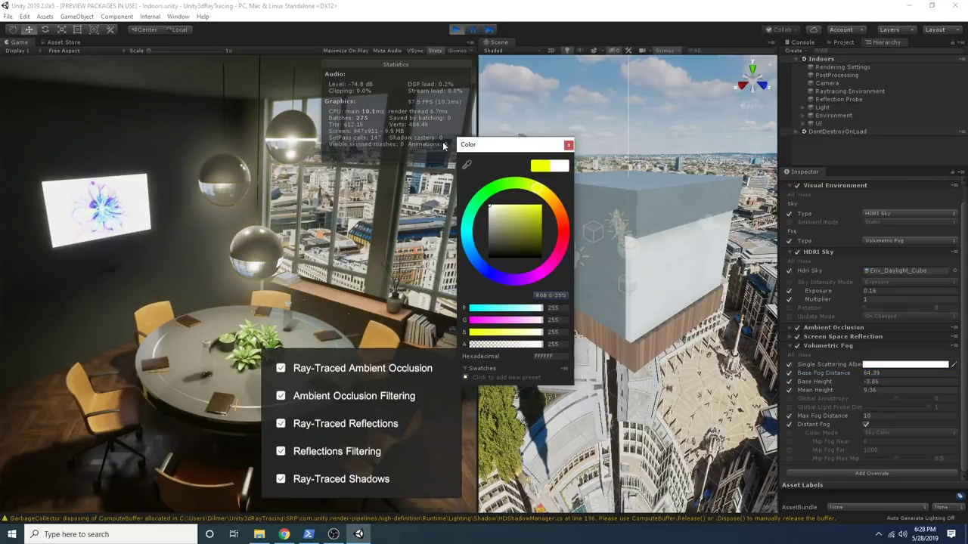
left_click(569, 145)
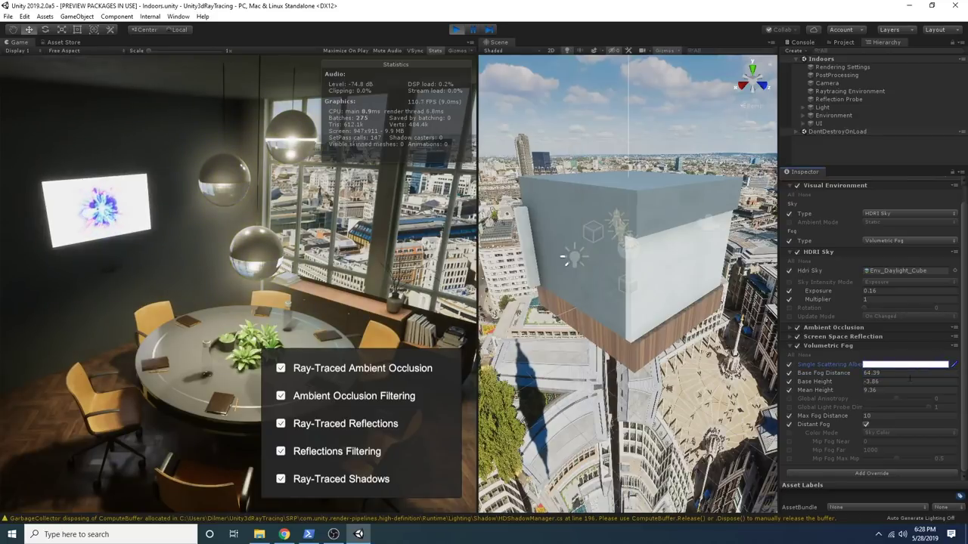
left_click_drag(825, 372, 620, 360)
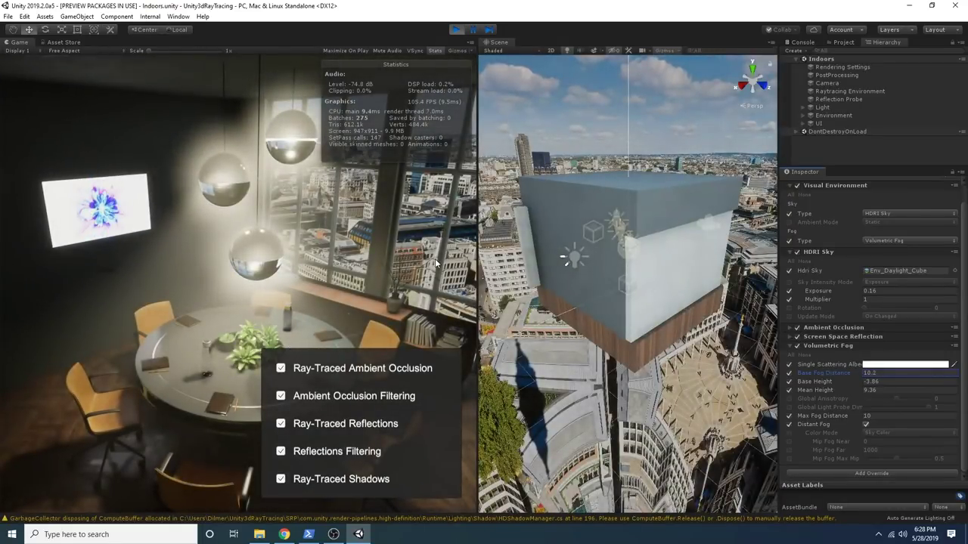
left_click_drag(476, 265, 619, 264)
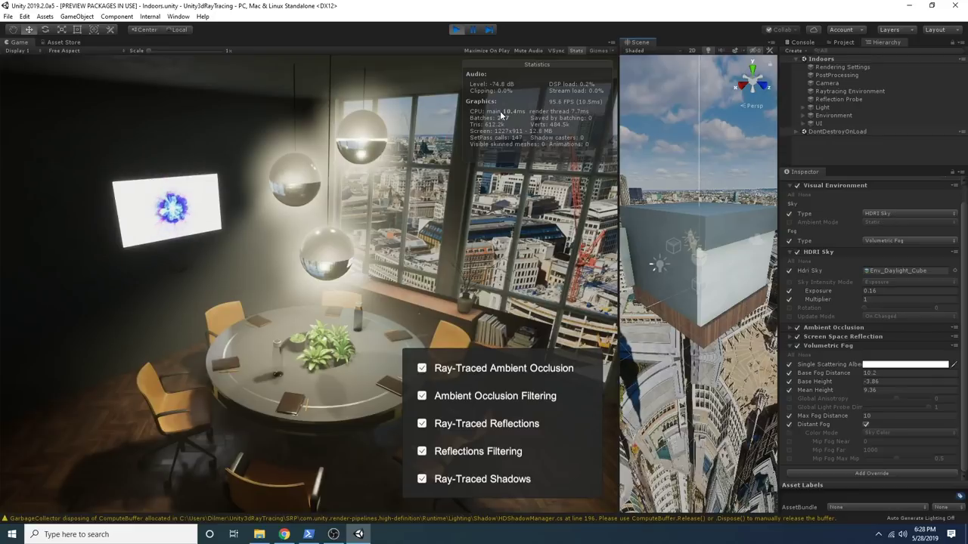
left_click_drag(619, 265, 446, 264)
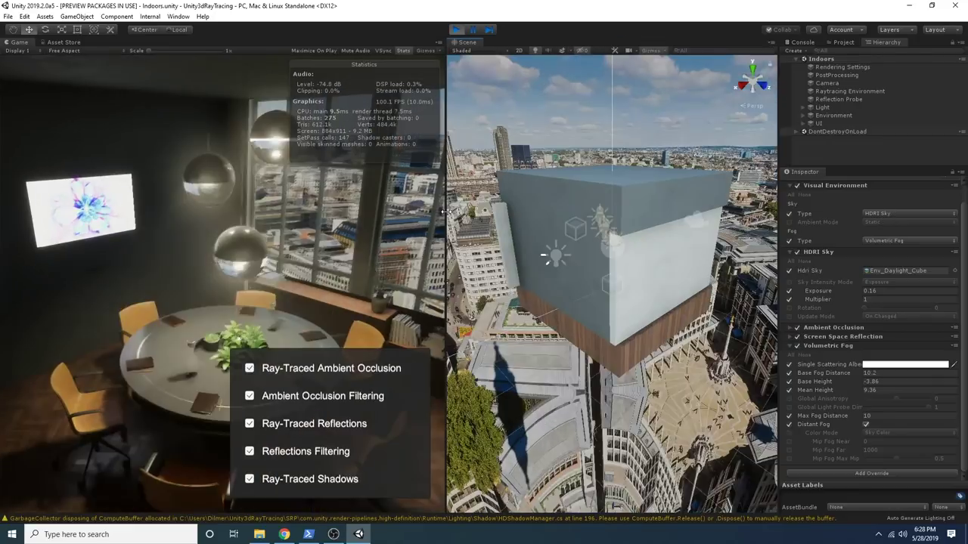
- Add a Procedural Sky override to the profile and set the Visual Environment sky type to Procedural Sky
left_click(822, 255)
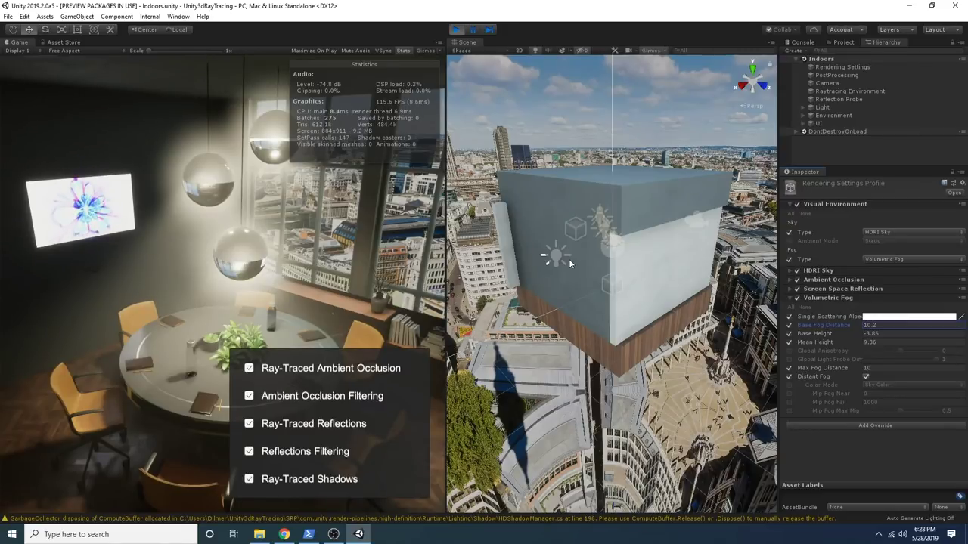
left_click(839, 426)
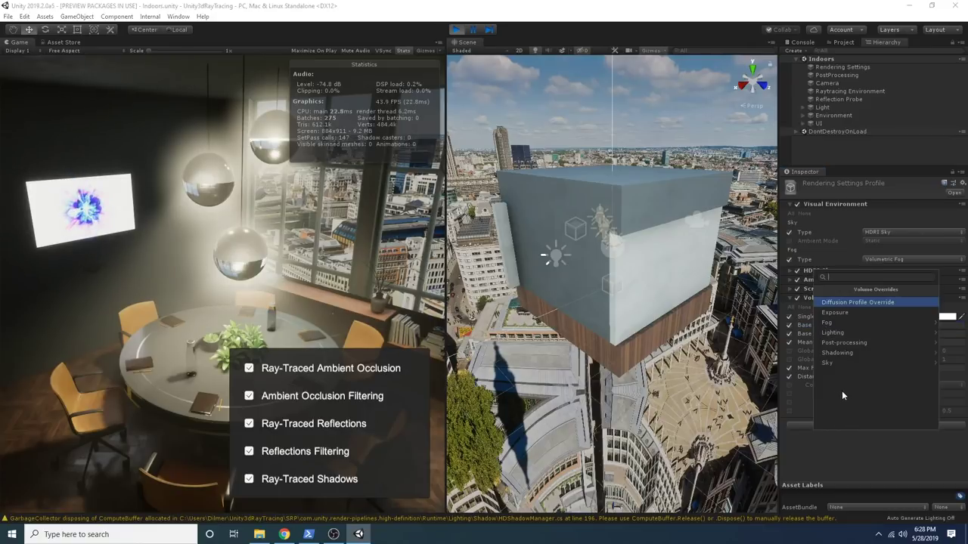
left_click(848, 364)
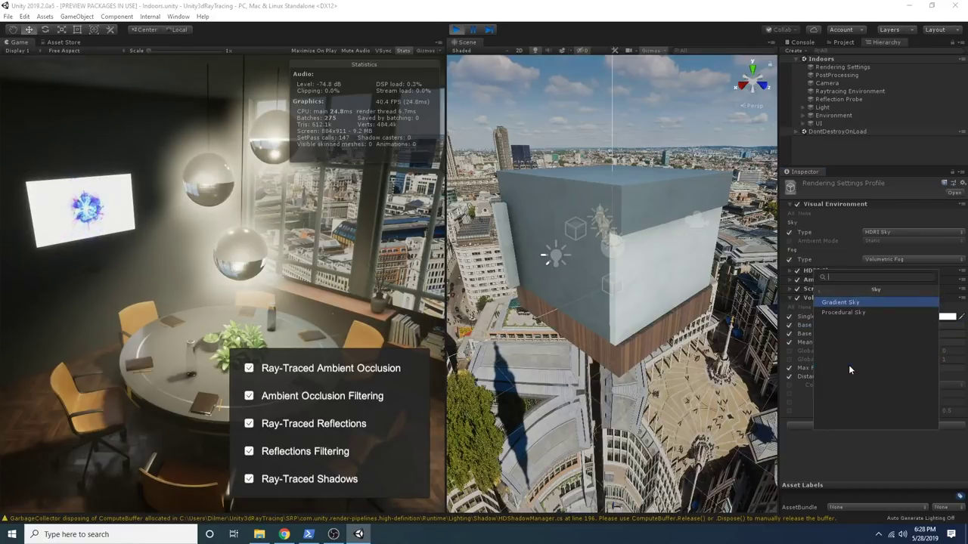
left_click(840, 310)
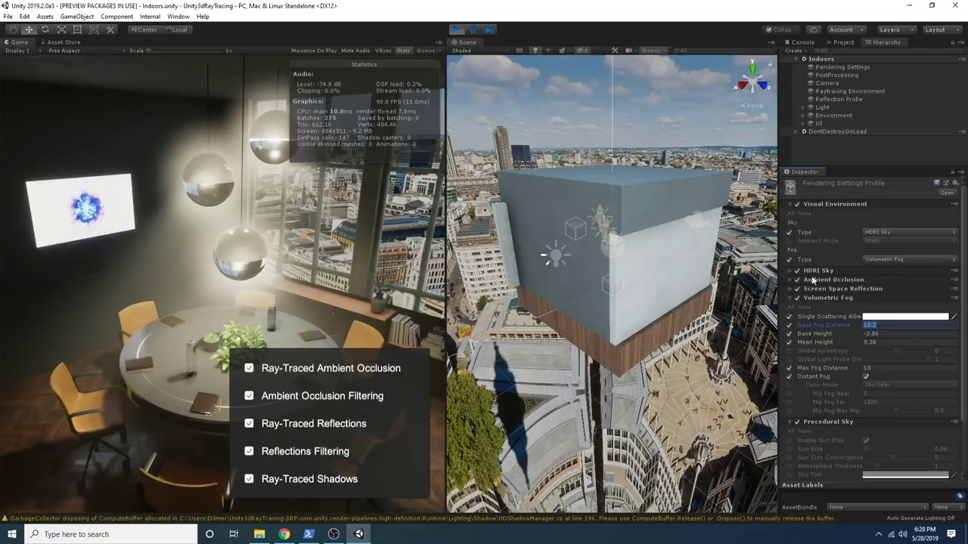
left_click(838, 300)
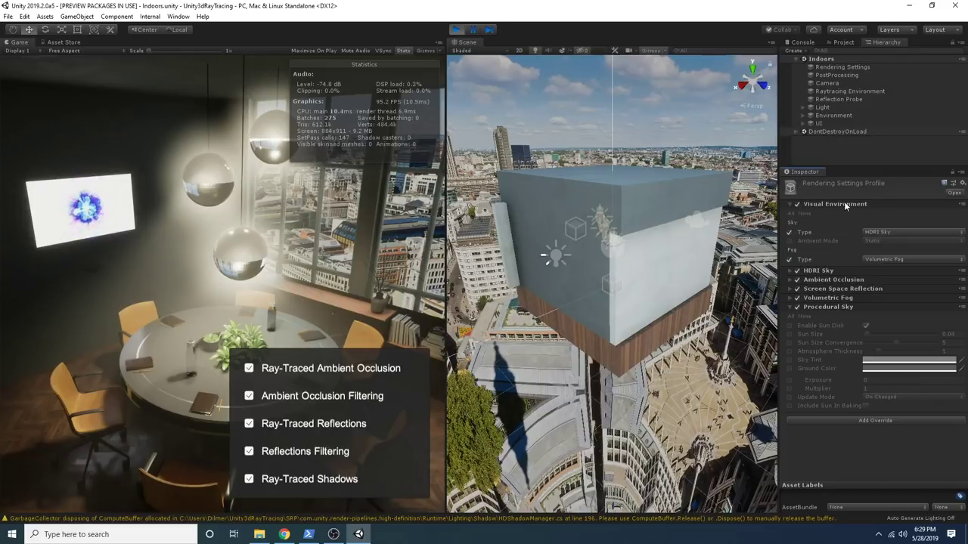
left_click(875, 232)
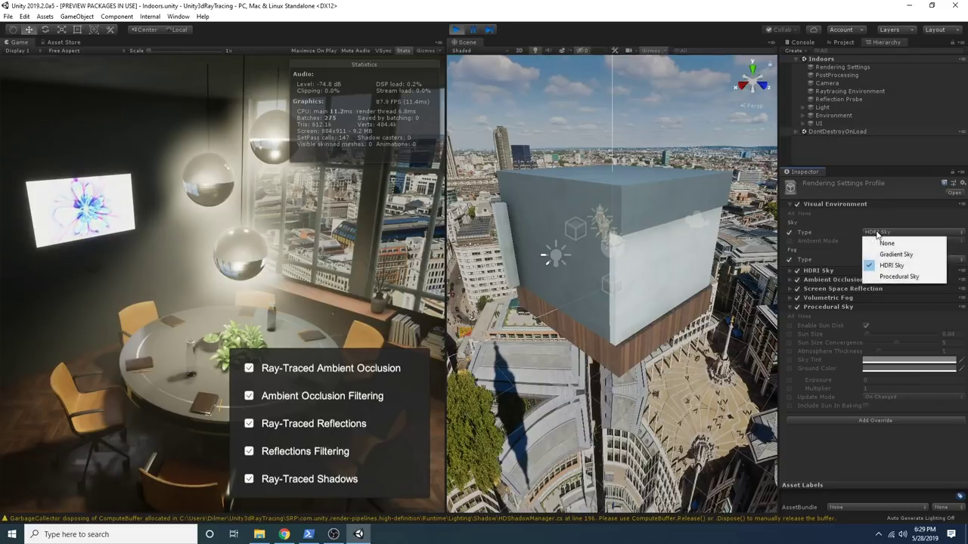
left_click(898, 277)
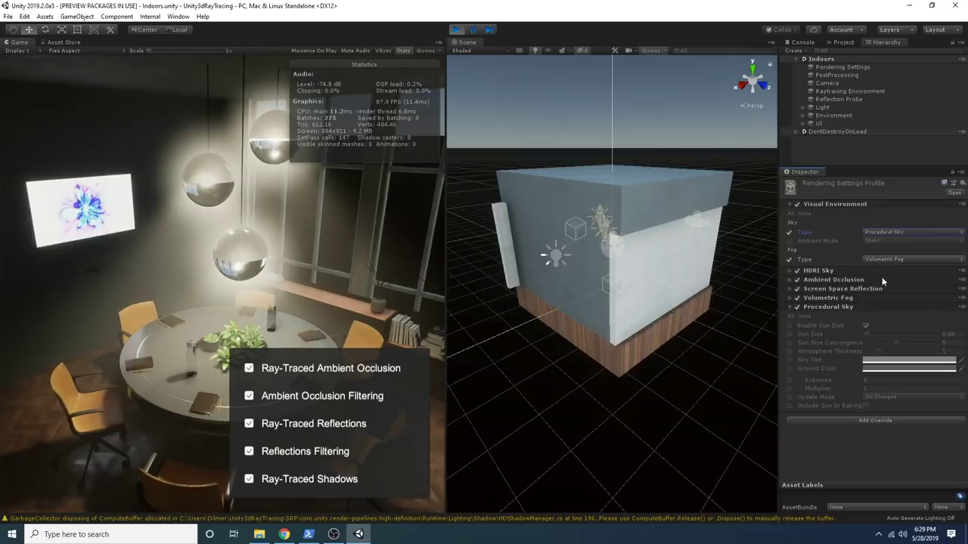
- Select the Rendering Settings object and enable the Procedural Sky's Enable Sun Disk and Sun Size overrides, setting Sun Size to 0.314
left_click(587, 354)
right_click_drag(611, 316, 662, 296)
left_click(844, 66)
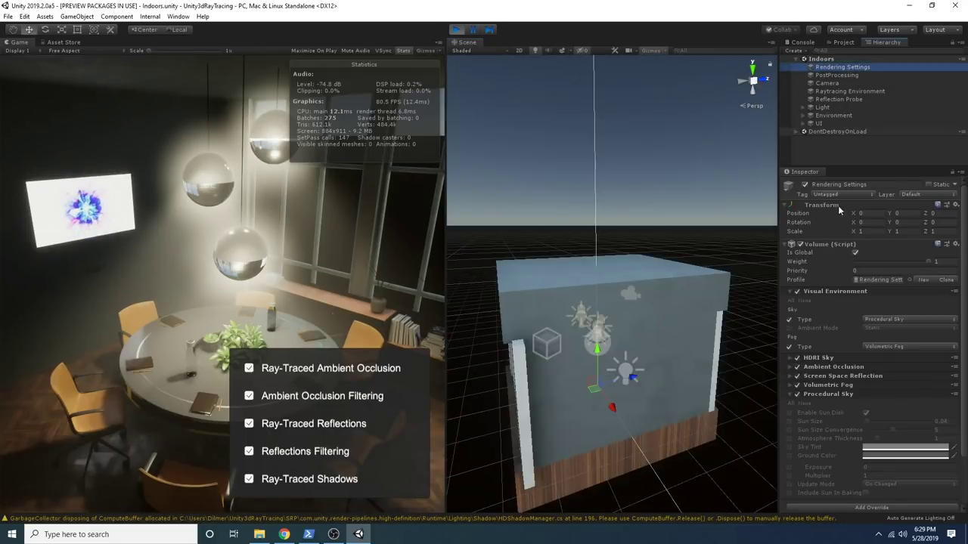
left_click(790, 362)
left_click_drag(868, 360, 892, 360)
left_click(790, 354)
left_click_drag(650, 336, 723, 349, "alt")
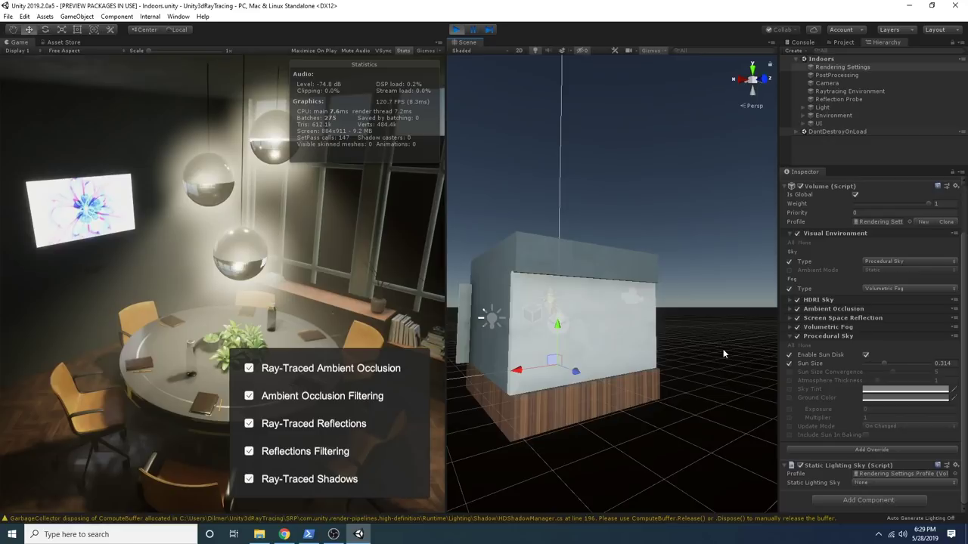
- Override the Procedural Sky's Sun Size Convergence with 7.89 and set Sun Size to 0.768
left_click(790, 373)
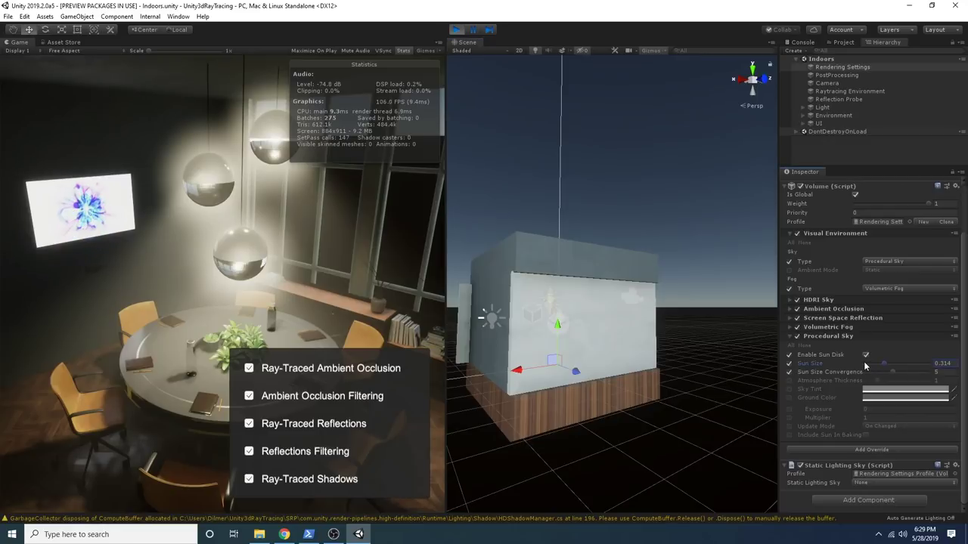
left_click_drag(893, 373, 913, 373)
left_click_drag(659, 381, 875, 400, "alt")
scroll(637, 403, "down", 6)
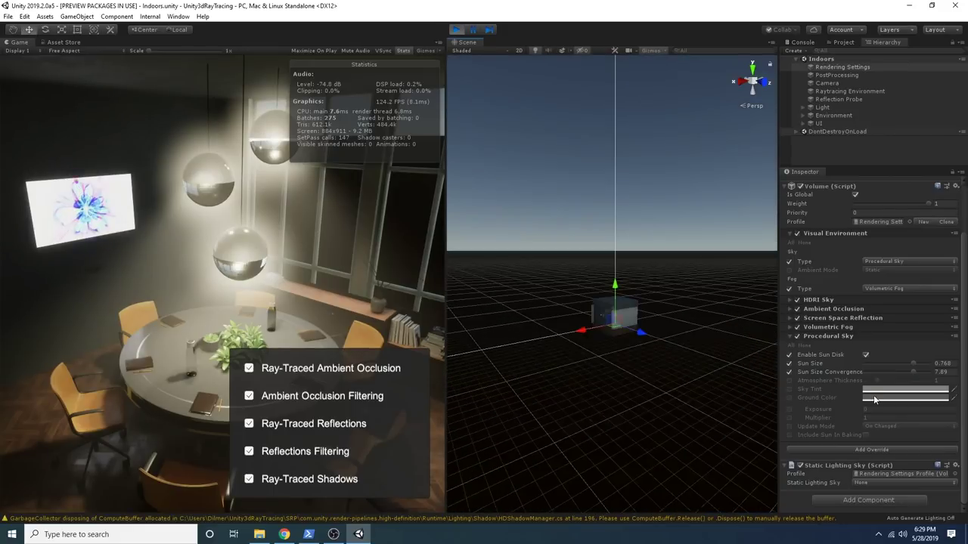
- Enable the Procedural Sky overrides for Sky Tint, Ground Color and Atmosphere Thickness, setting Atmosphere Thickness to 1.2
left_click(788, 389)
left_click(789, 398)
left_click(788, 380)
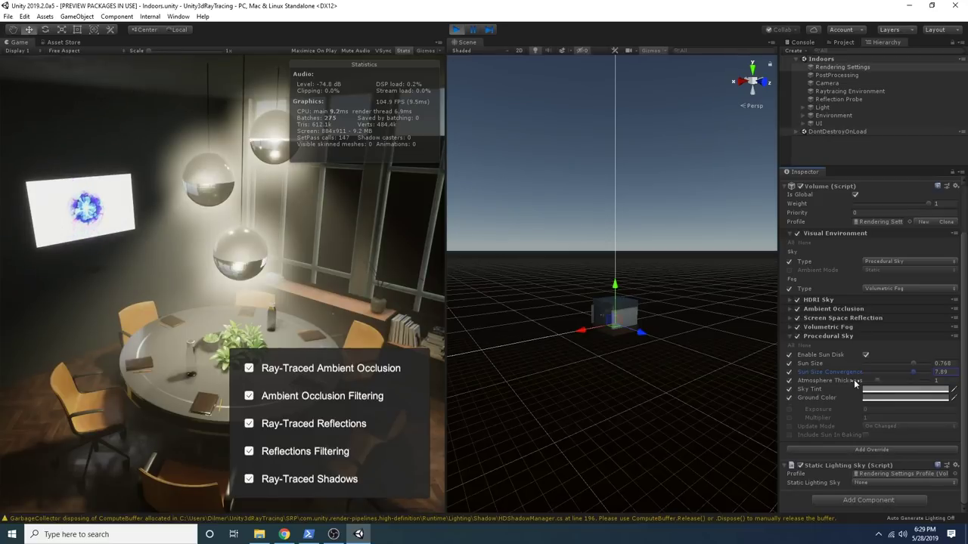
left_click_drag(853, 380, 900, 382)
left_click_drag(912, 385, 878, 393)
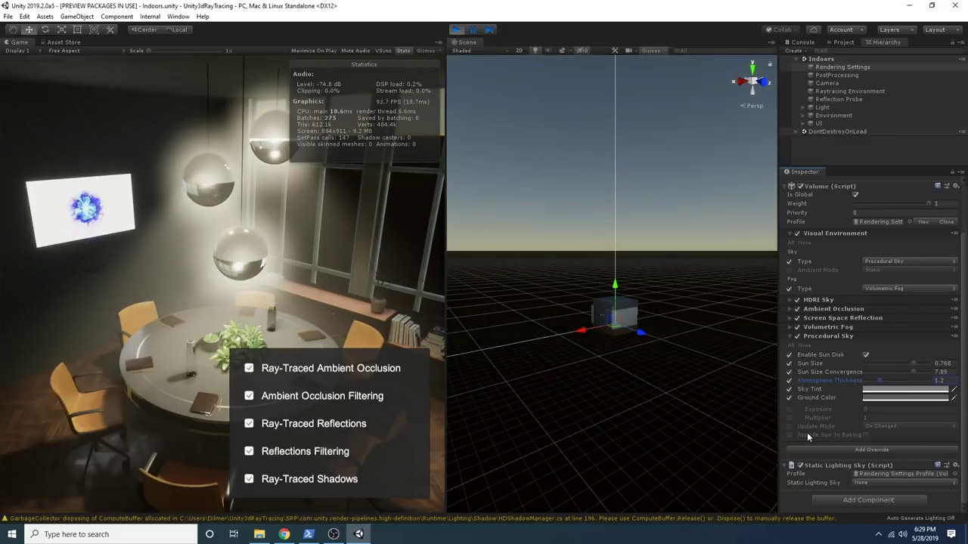
- Enable the Procedural Sky's Exposure override and set Sun Size to 0.429 and Sun Size Convergence to 2.11
left_click(788, 409)
left_click_drag(808, 409, 820, 409)
mouse_move(877, 380)
left_mouse_down()
mouse_move(895, 385)
mouse_move(878, 385)
left_mouse_up()
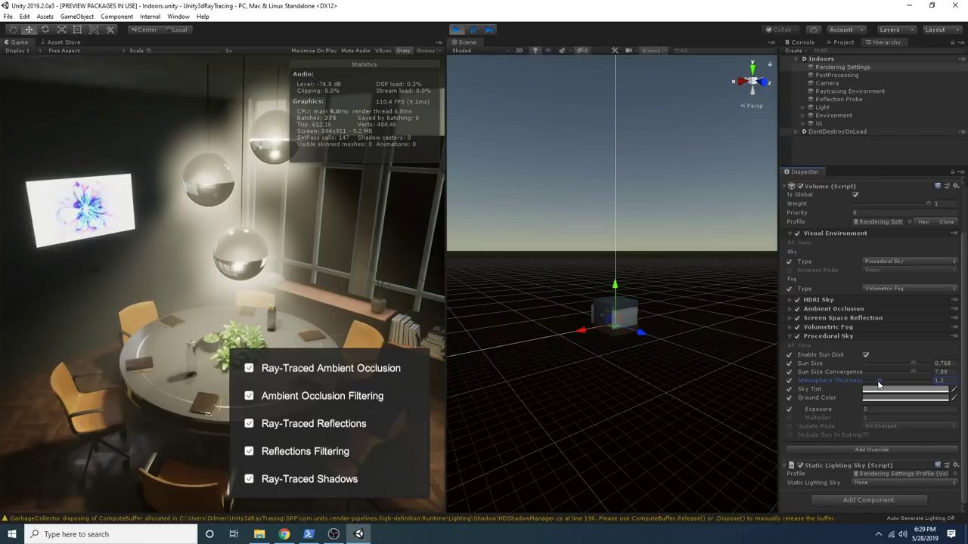
left_click_drag(906, 360, 872, 374)
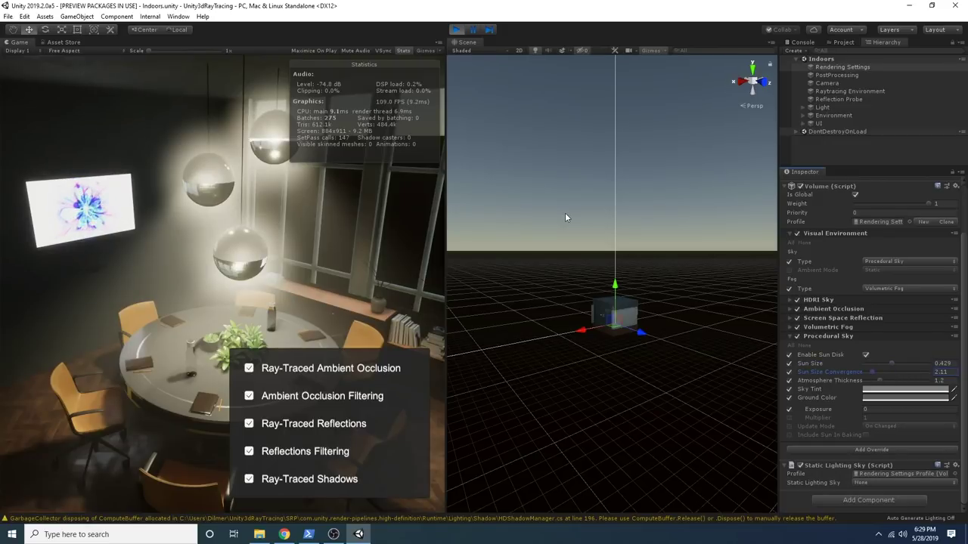
scroll(619, 231, "down", 1)
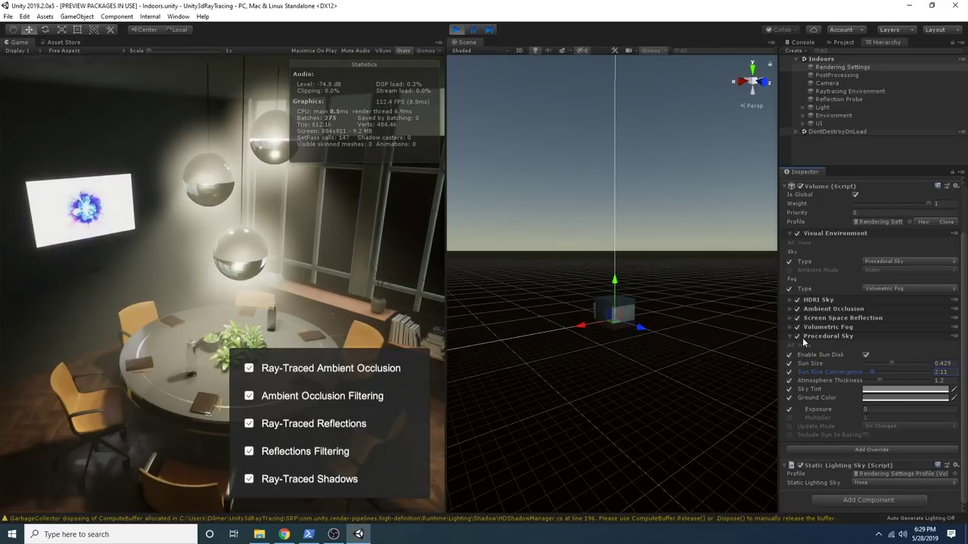
- Set the Procedural Sky's Sky Tint to a saturated yellow-orange
left_click(877, 389)
left_click_drag(522, 217, 552, 203)
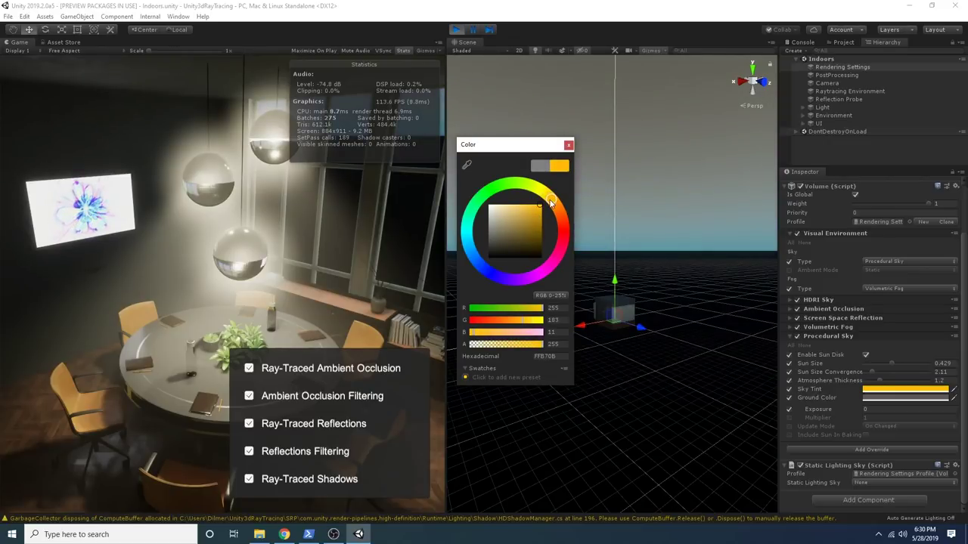
left_click_drag(489, 272, 556, 196)
left_click(569, 145)
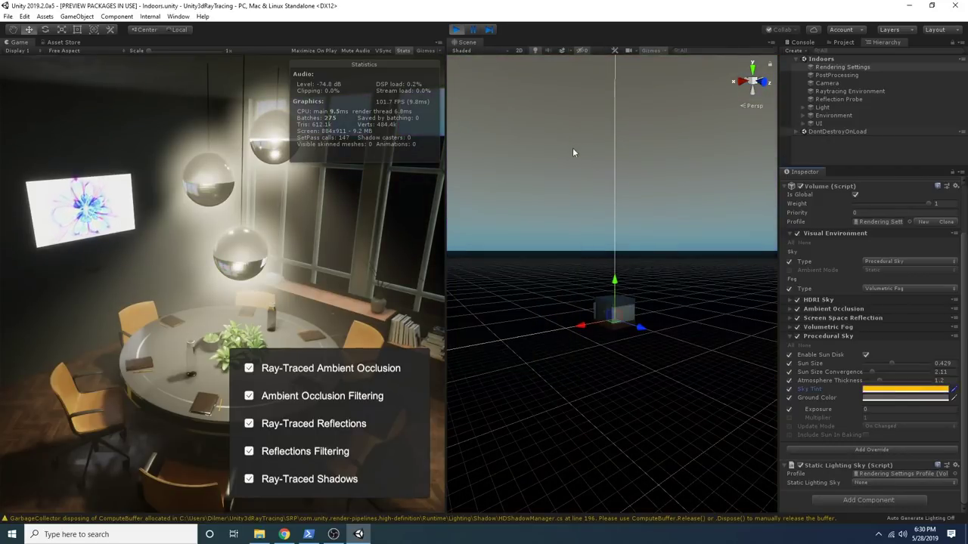
- Set the Procedural Sky's Atmosphere Thickness to 0.93, disable the Volumetric Fog override, and increase the thickness to 1.71
mouse_move(879, 380)
left_mouse_down()
mouse_move(908, 385)
mouse_move(875, 390)
left_mouse_up()
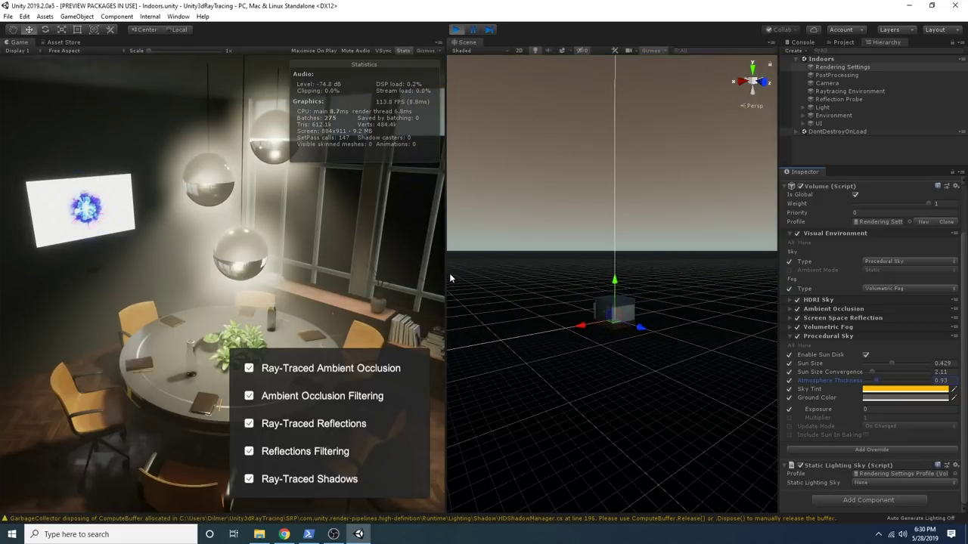
left_click(798, 328)
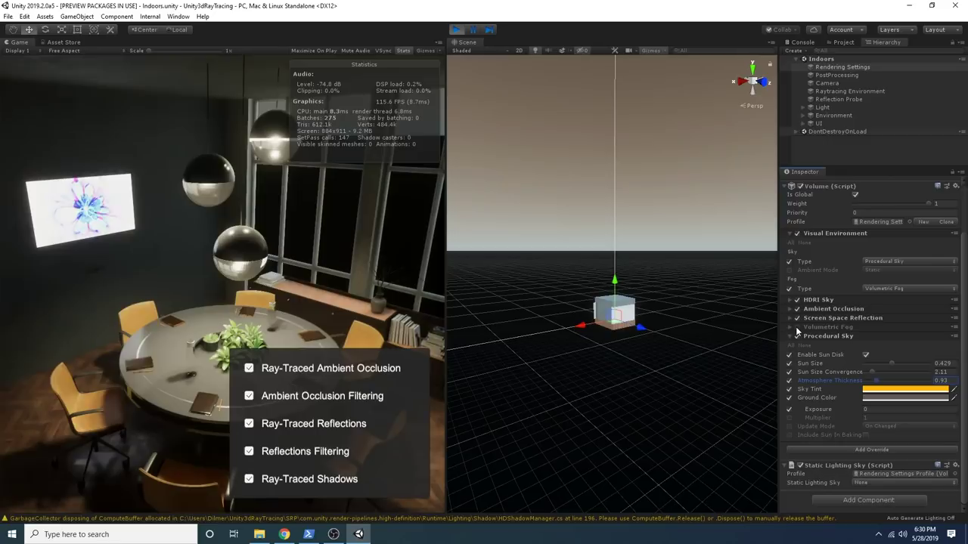
mouse_move(871, 380)
left_mouse_down()
mouse_move(907, 383)
mouse_move(879, 390)
left_mouse_up()
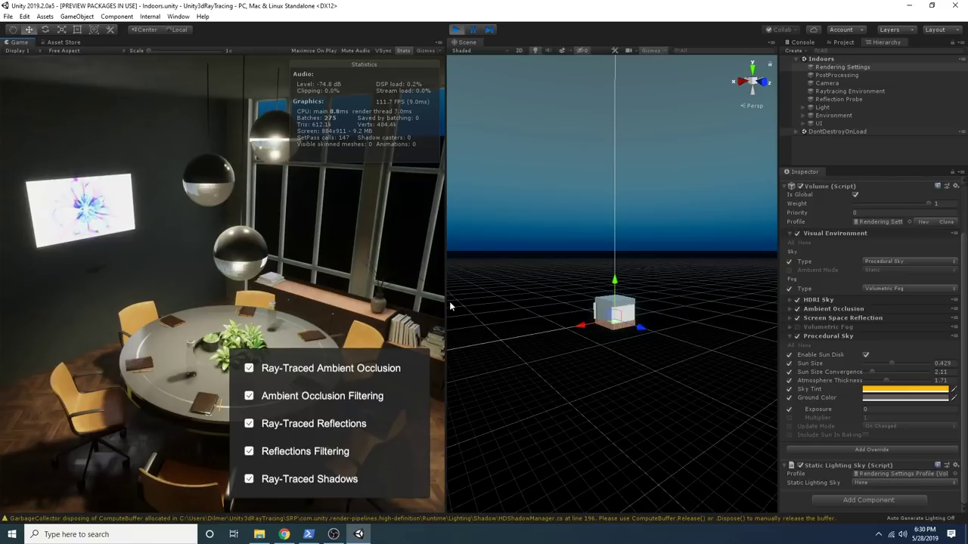
- Set the Procedural Sky's Sun Size to 0.077, Sun Size Convergence to 1.62 and Atmosphere Thickness to 1.51, and hide the game statistics
left_click(868, 372)
left_click_drag(881, 362, 883, 387)
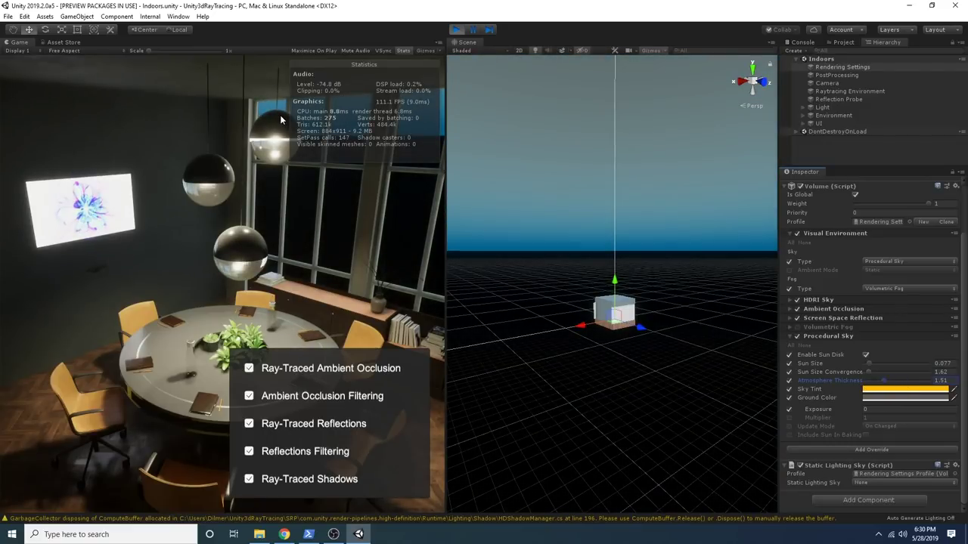
left_click(404, 51)
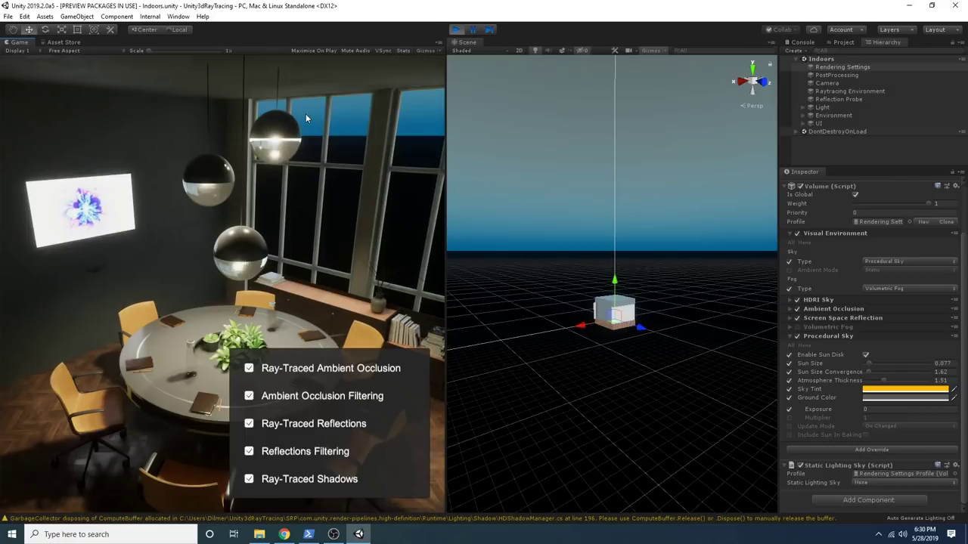
- Collapse and disable the Procedural Sky override, and add a Gradient Sky override to the volume profile
left_click(839, 336)
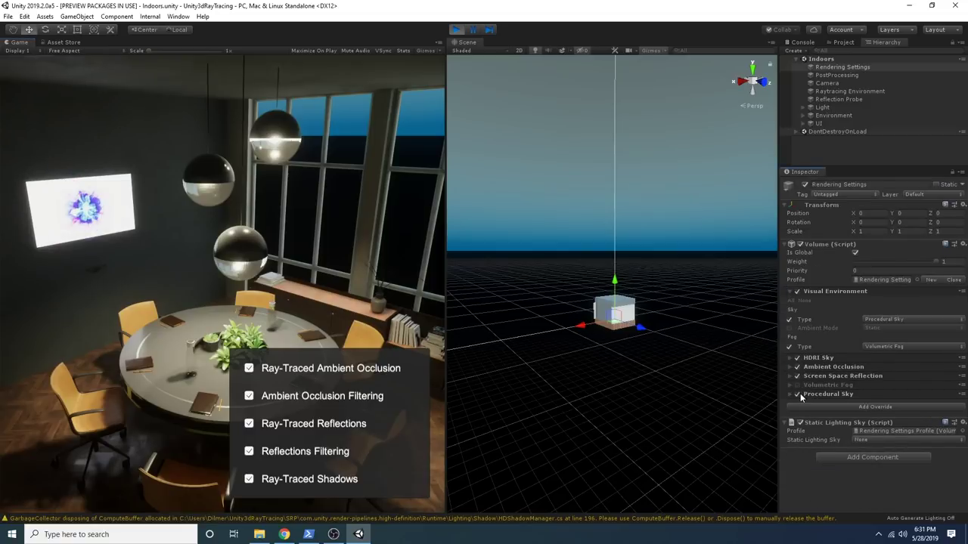
left_click(796, 393)
left_click(803, 406)
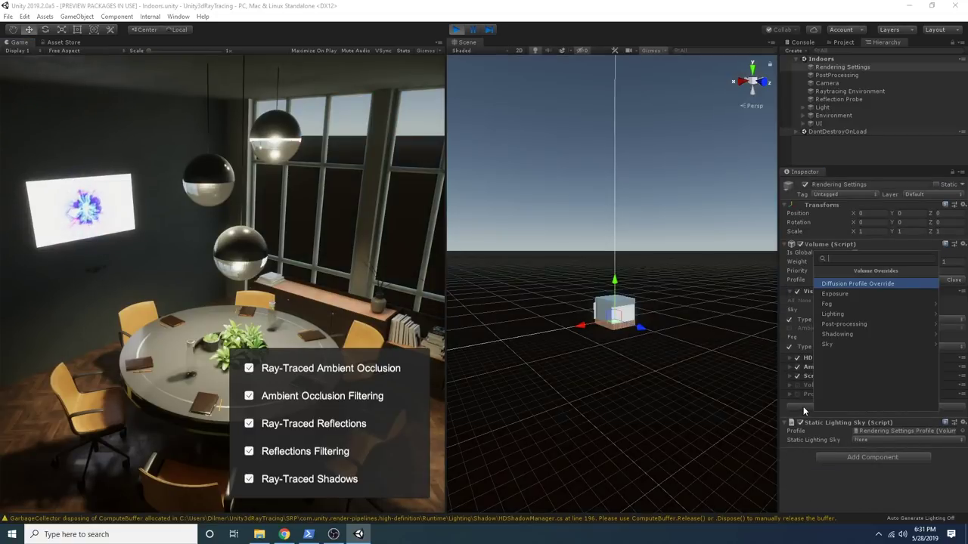
left_click(826, 344)
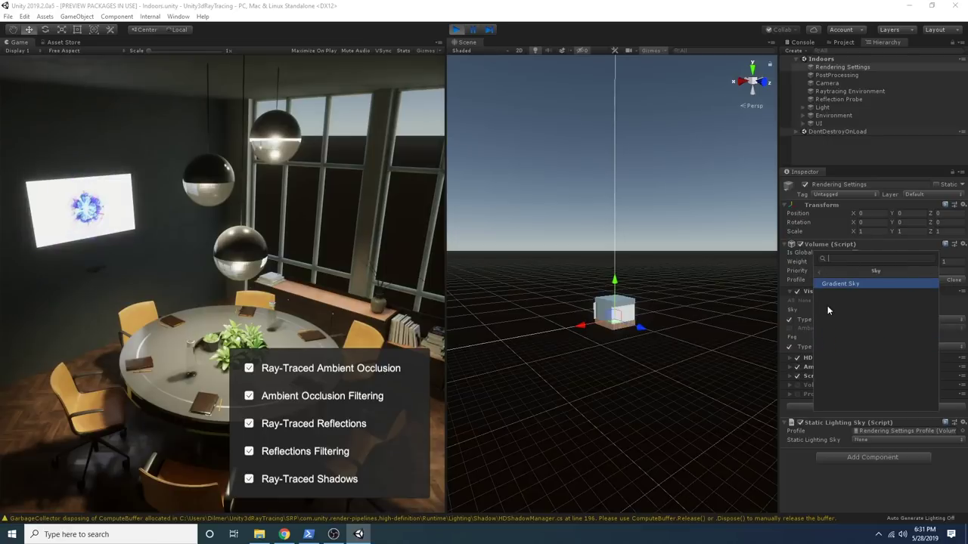
left_click(837, 283)
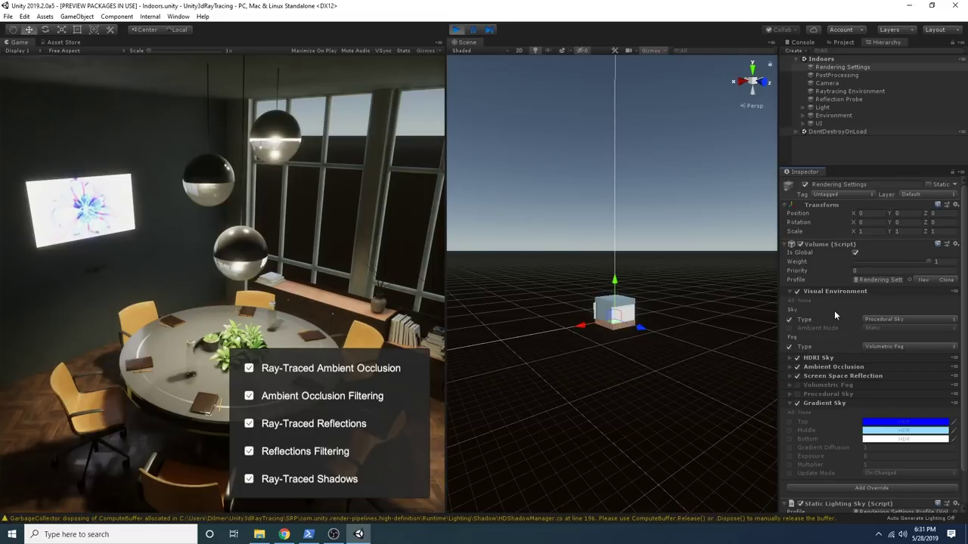
- Set the Visual Environment's sky type to Gradient Sky and override its Gradient Diffusion with 0.1
left_click(881, 319)
left_click(855, 342)
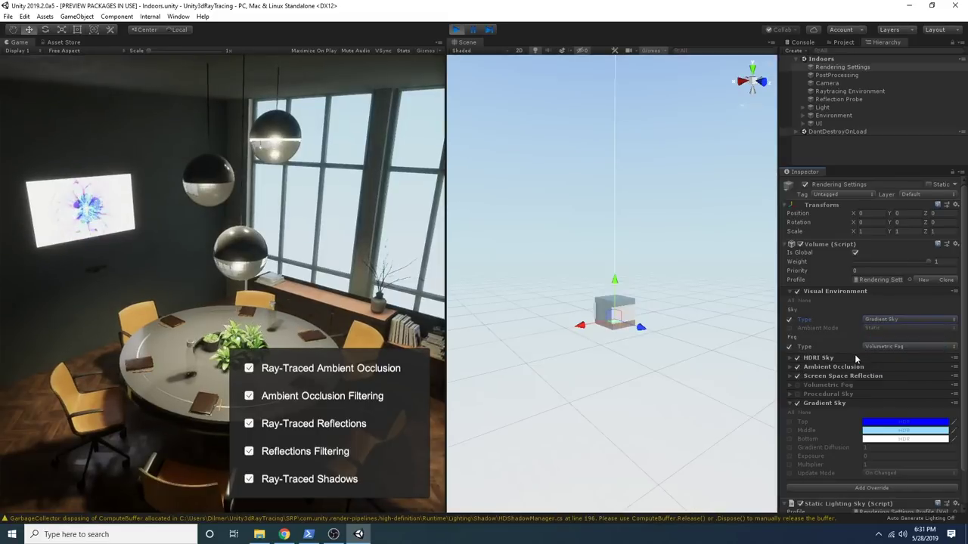
scroll(819, 456, "down", 2)
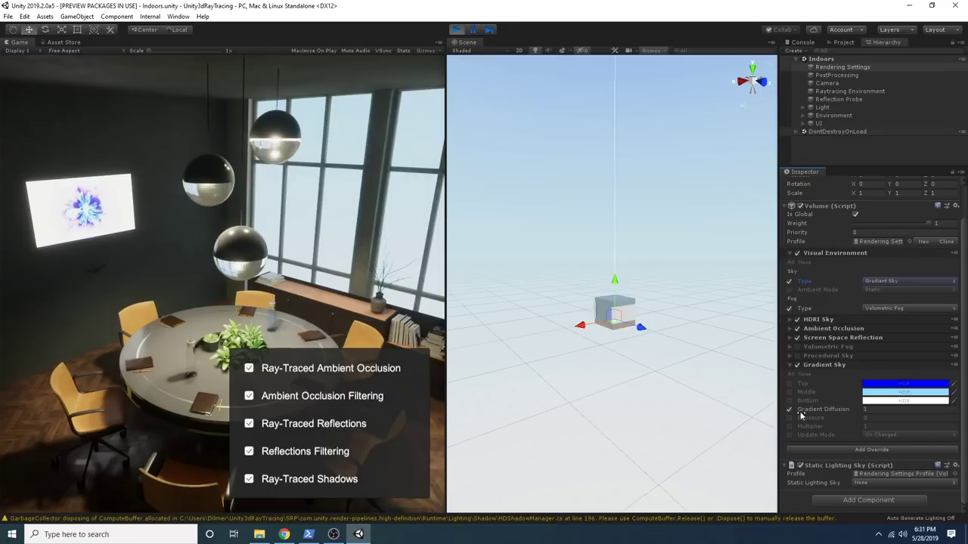
left_click(789, 409)
left_click_drag(812, 416, 824, 400)
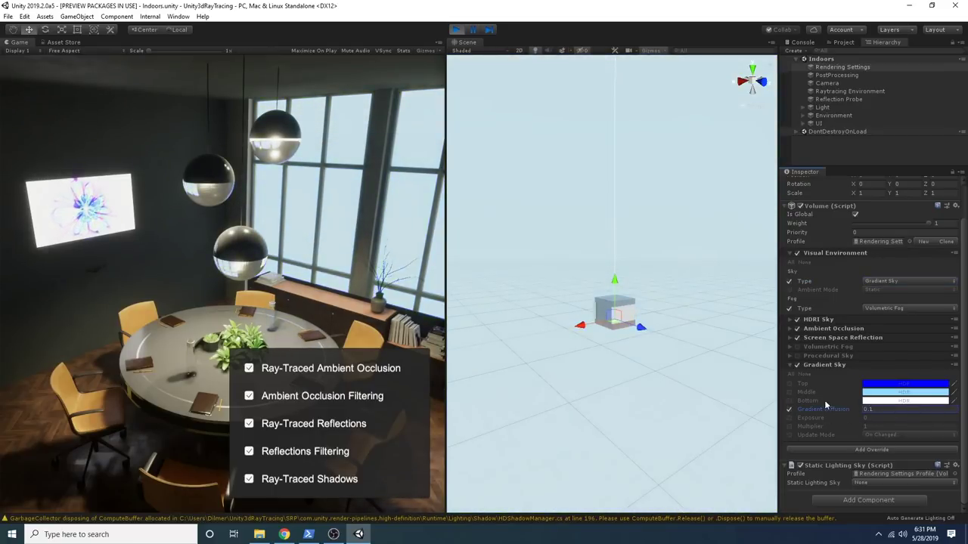
- Enable the Gradient Sky's Exposure and Multiplier overrides, set Exposure to 4.28 and Gradient Diffusion to 1.66, and show the game statistics
left_click(790, 418)
left_click(789, 426)
left_click_drag(811, 419, 862, 405)
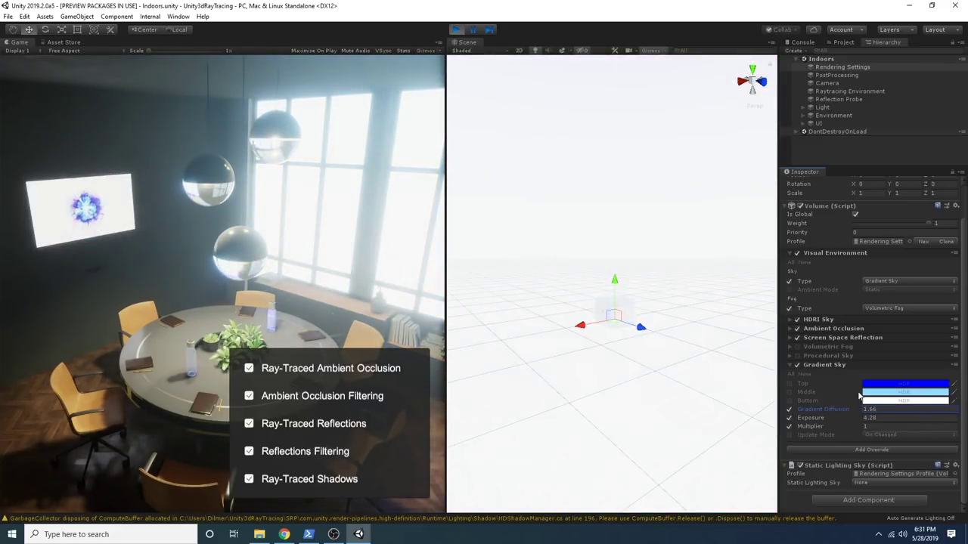
left_click(403, 51)
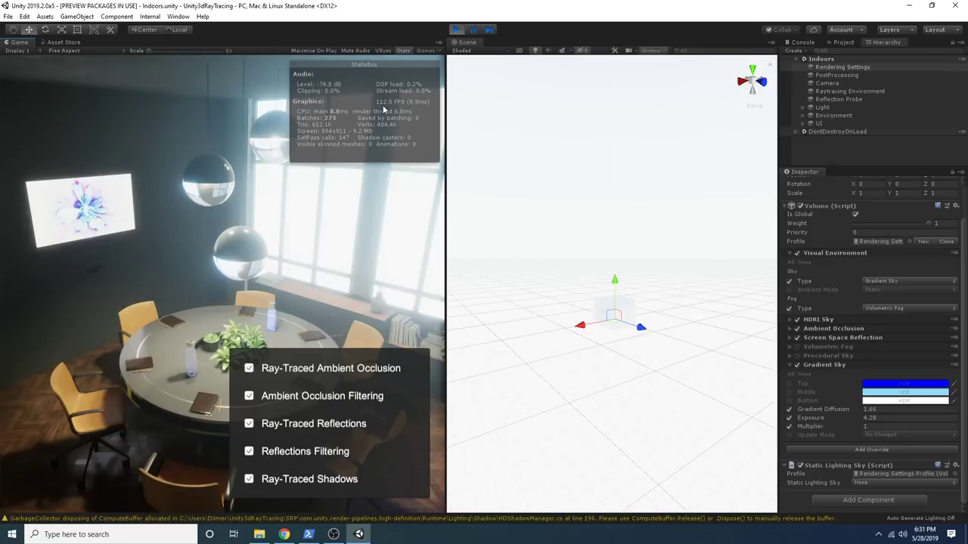
- Override the Gradient Sky's Top color with a dark gold, RGB 94, 57, 7
left_click(890, 385)
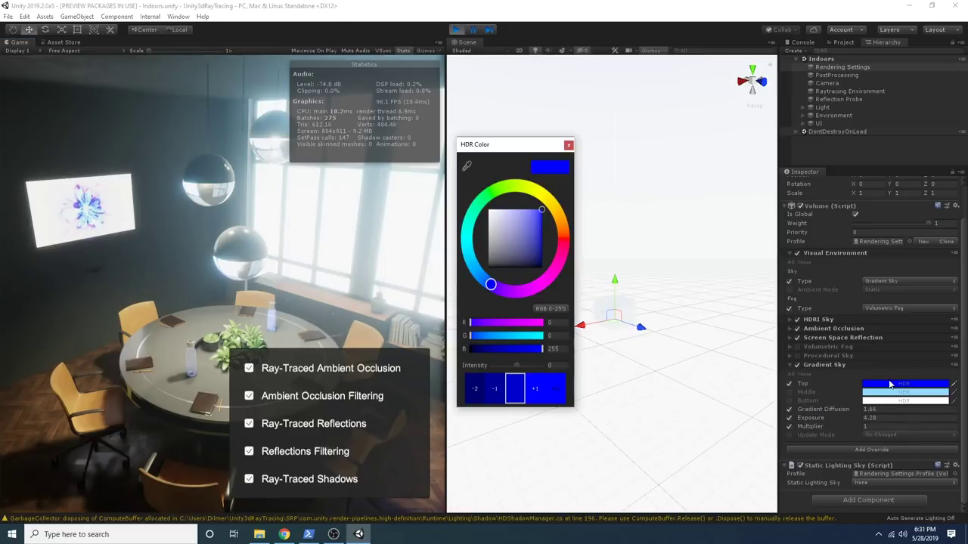
left_click(554, 203)
left_click_drag(542, 219, 538, 238)
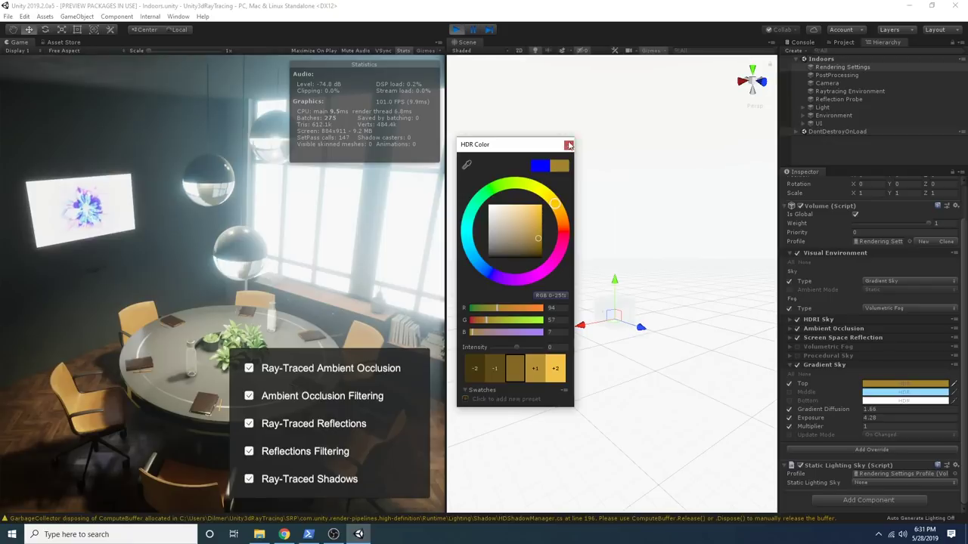
left_click(569, 146)
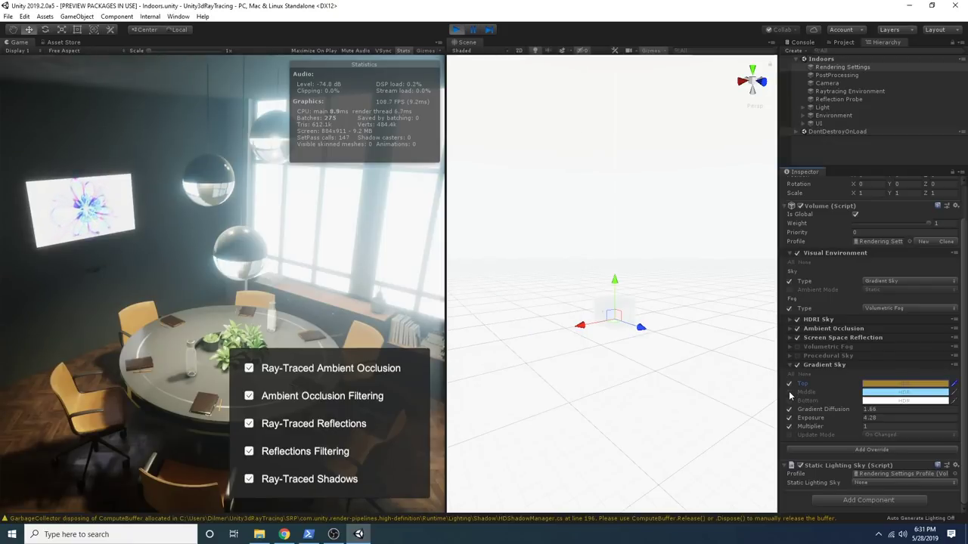
- Set the Gradient Sky's Gradient Diffusion to -13.69 and its Exposure to -0.92
left_click_drag(829, 413, 548, 391)
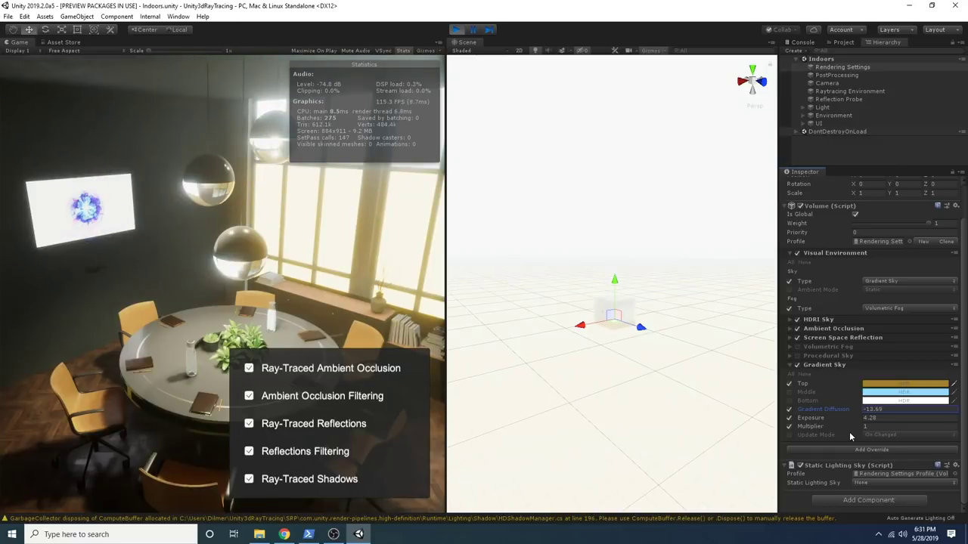
left_click_drag(820, 418, 746, 409)
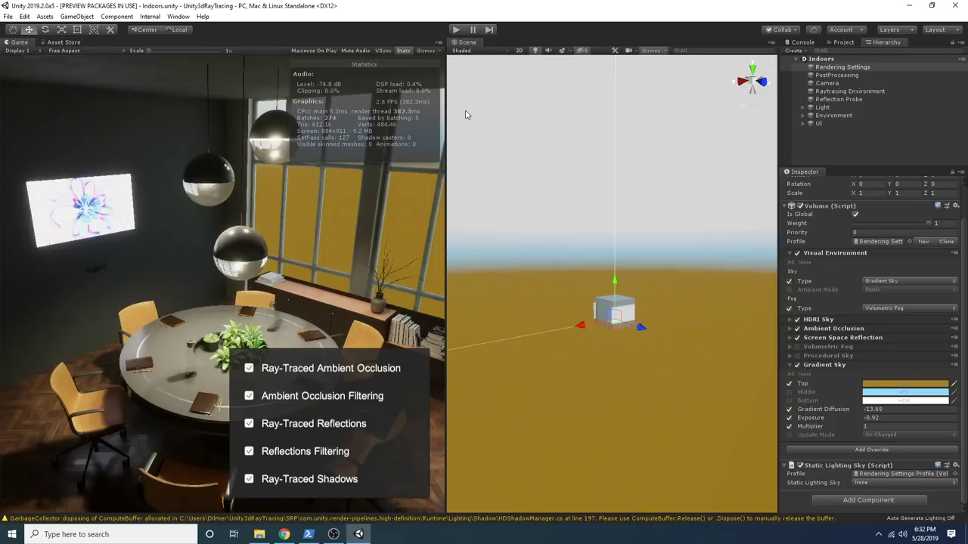
- Collapse the Gradient Sky settings and re-enable the Volumetric Fog override
left_click(825, 365)
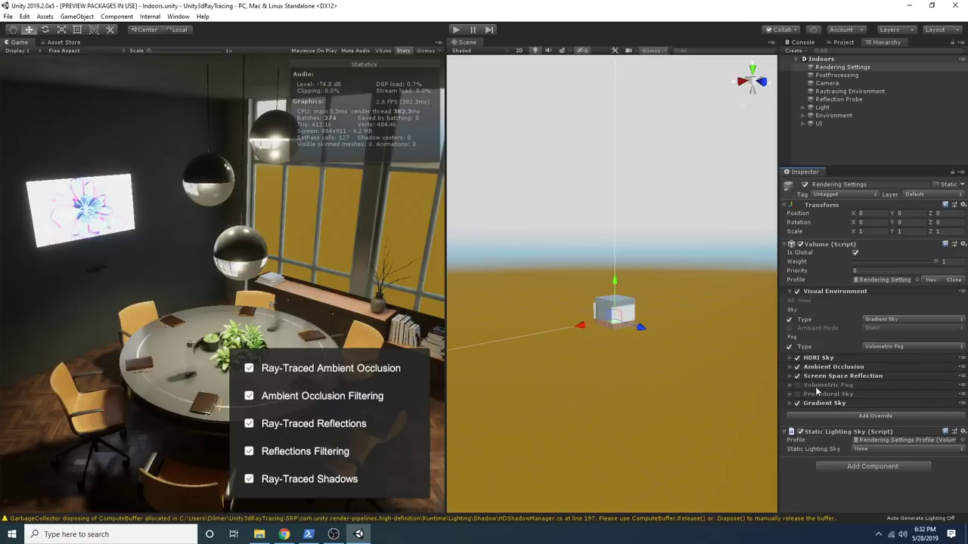
left_click(797, 385)
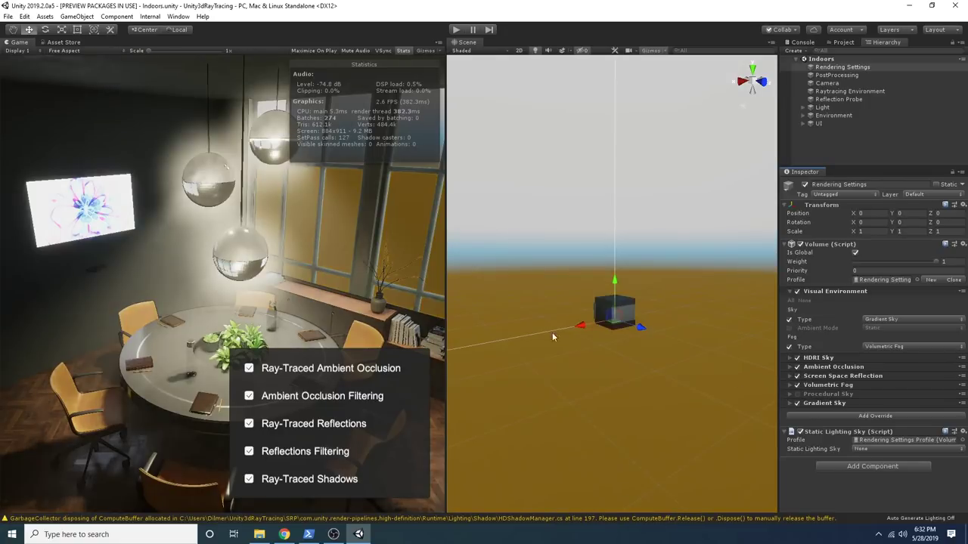